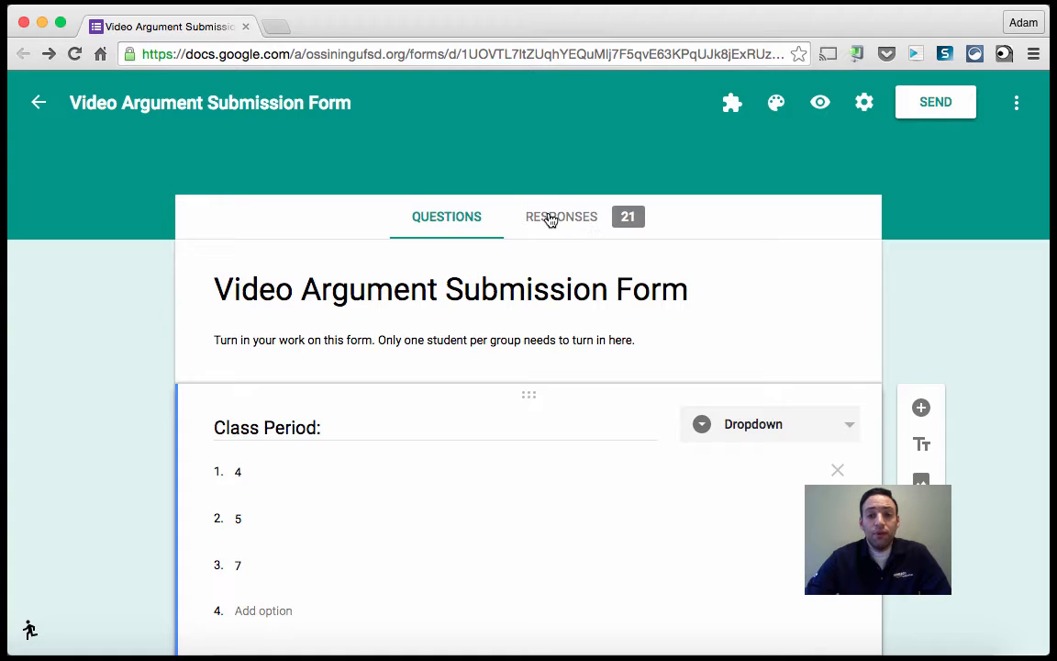
Open the form's Responses section and look over the summary of responses.
click(550, 220)
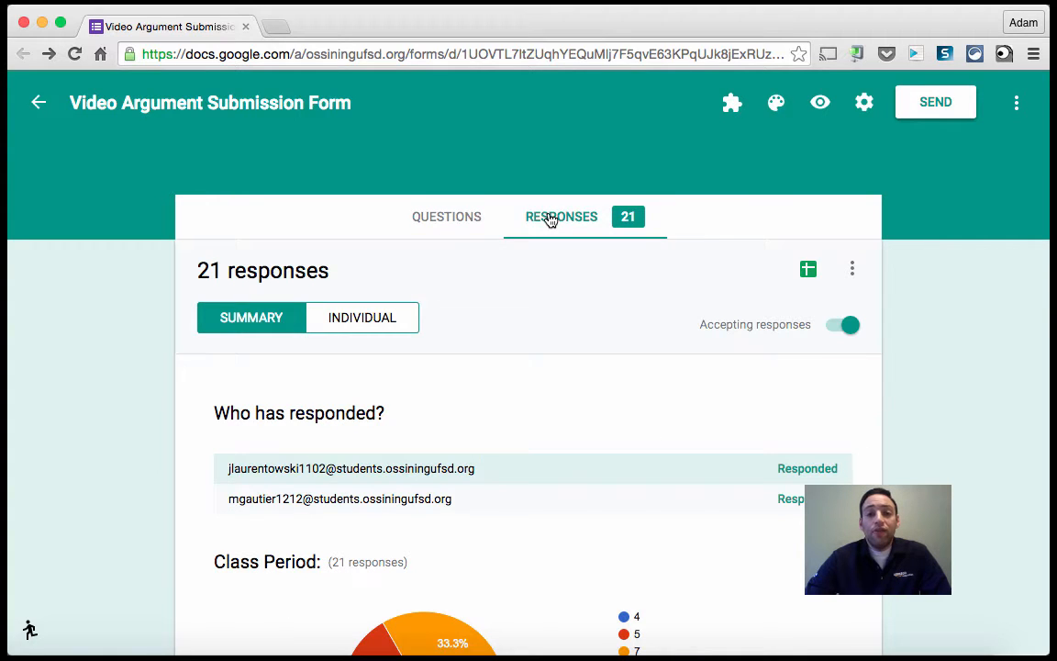
scroll(107, 323, down, 3)
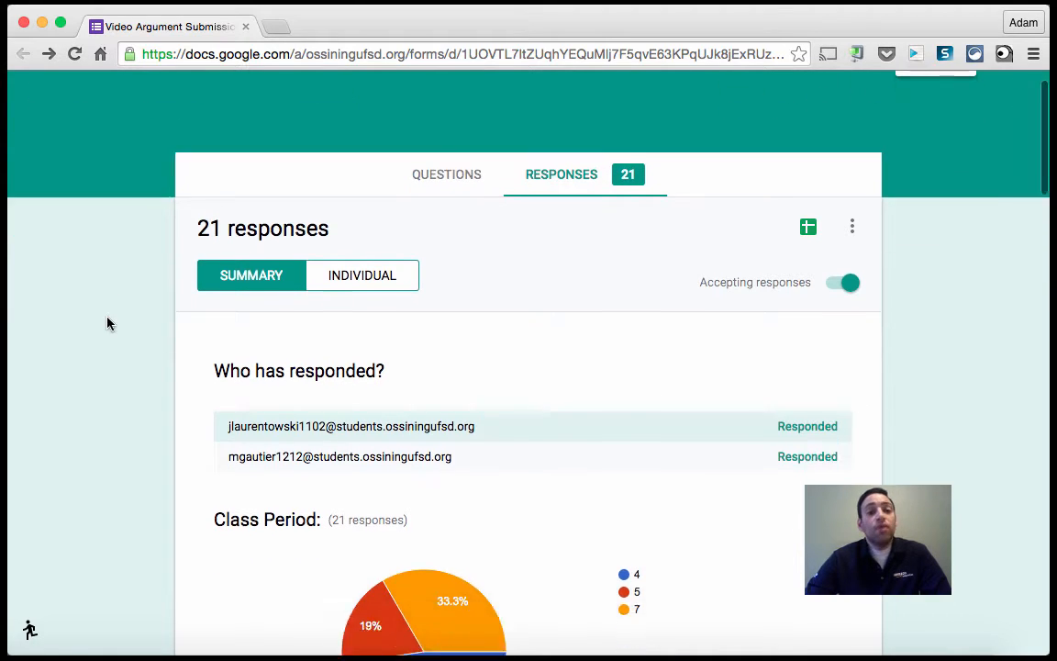
scroll(107, 323, up, 1)
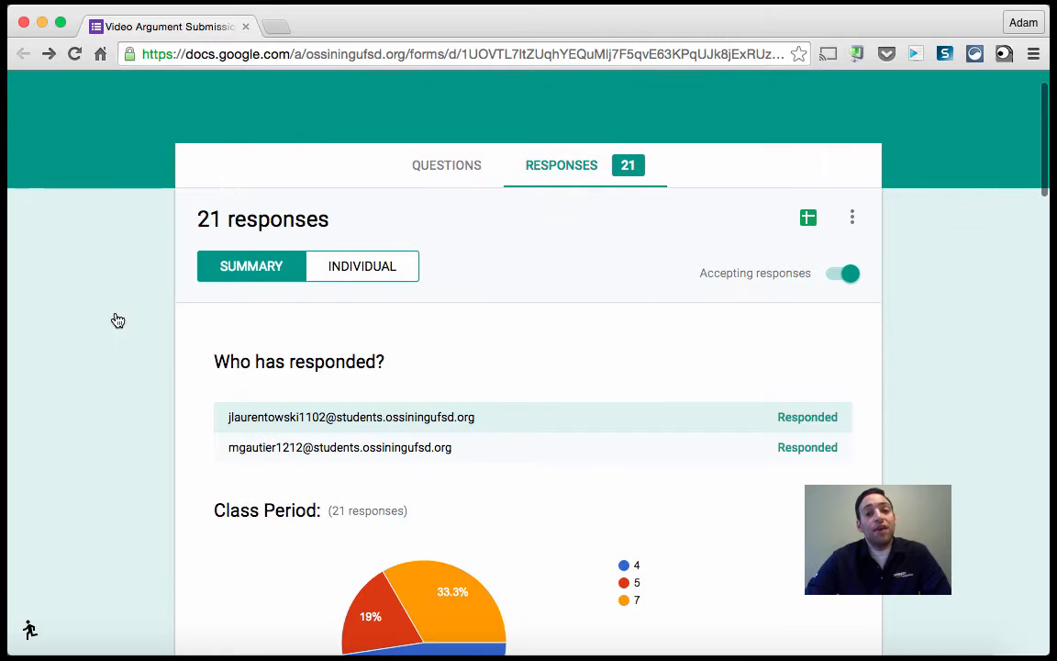
Switch to individual responses, then open the responses in a Google Sheets spreadsheet.
click(357, 263)
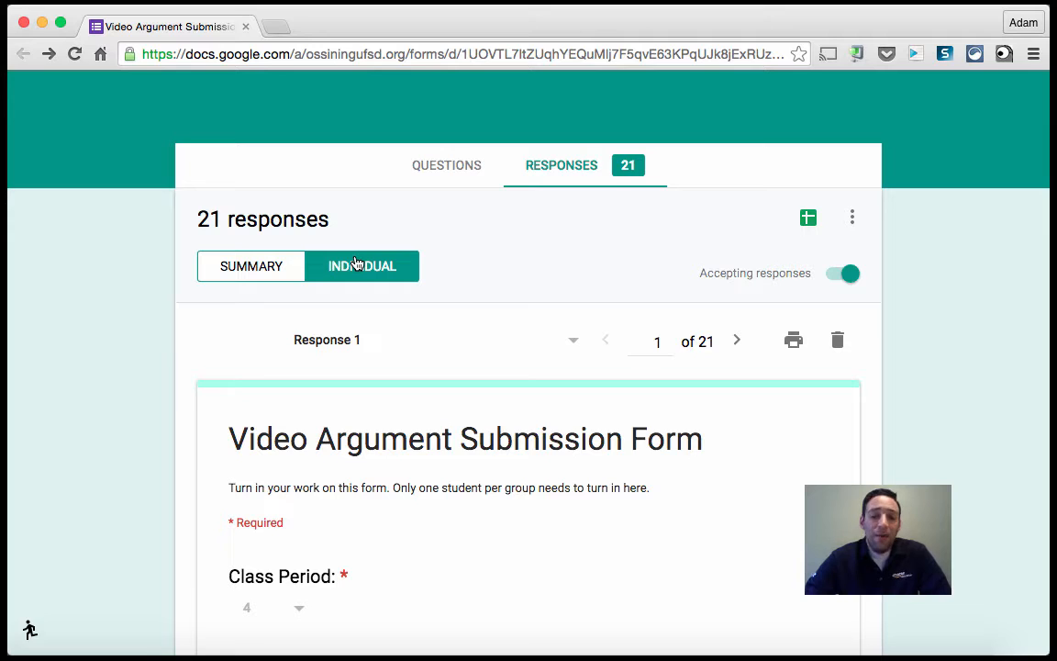
click(808, 220)
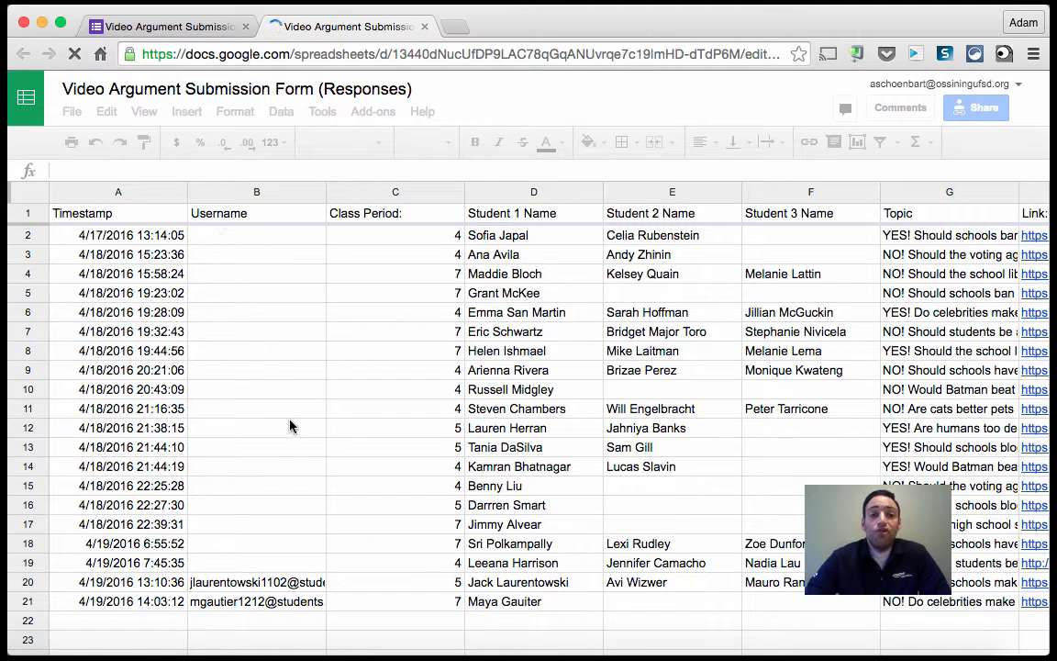
Return to the form and switch back to the summary view of responses.
click(151, 27)
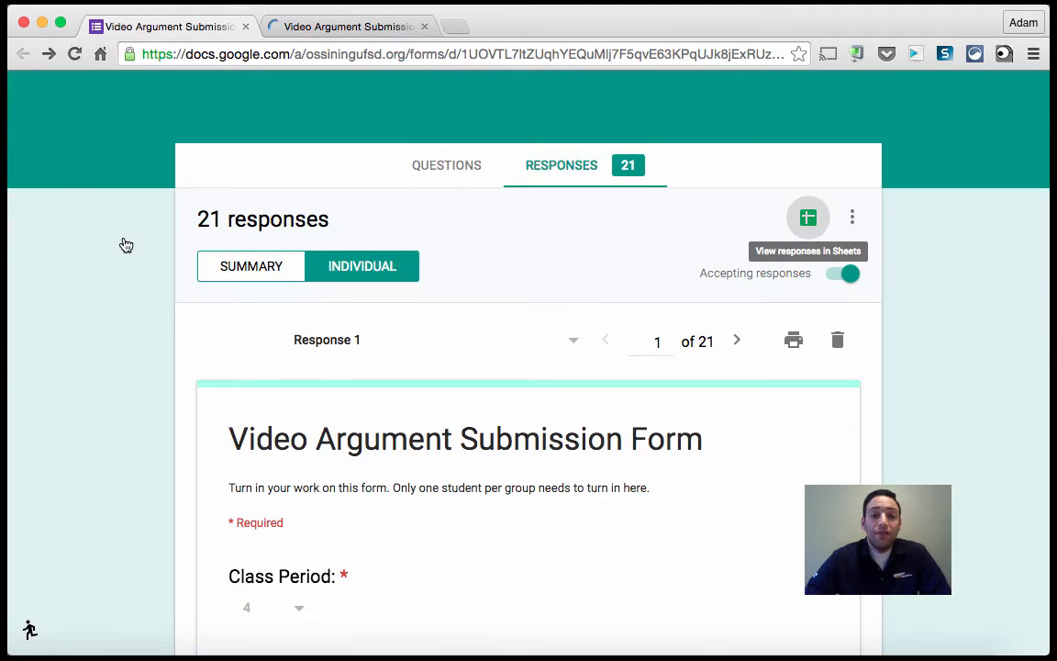
scroll(142, 406, down, 2)
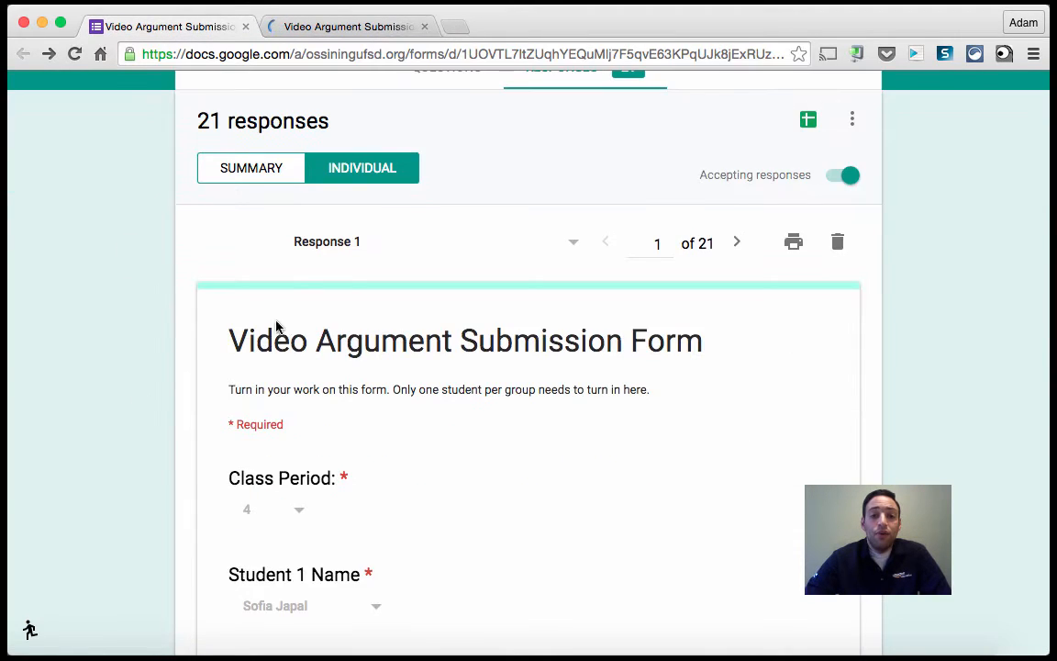
click(243, 170)
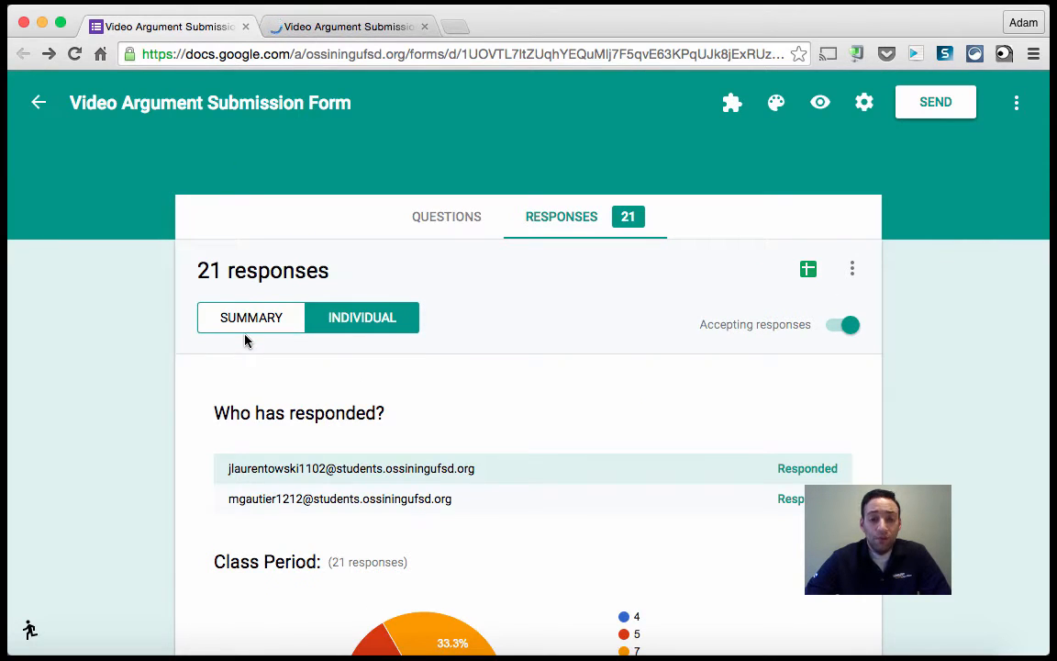
Compare the responses spreadsheet with the form's summary charts, scrolling to the Class Period chart.
click(337, 28)
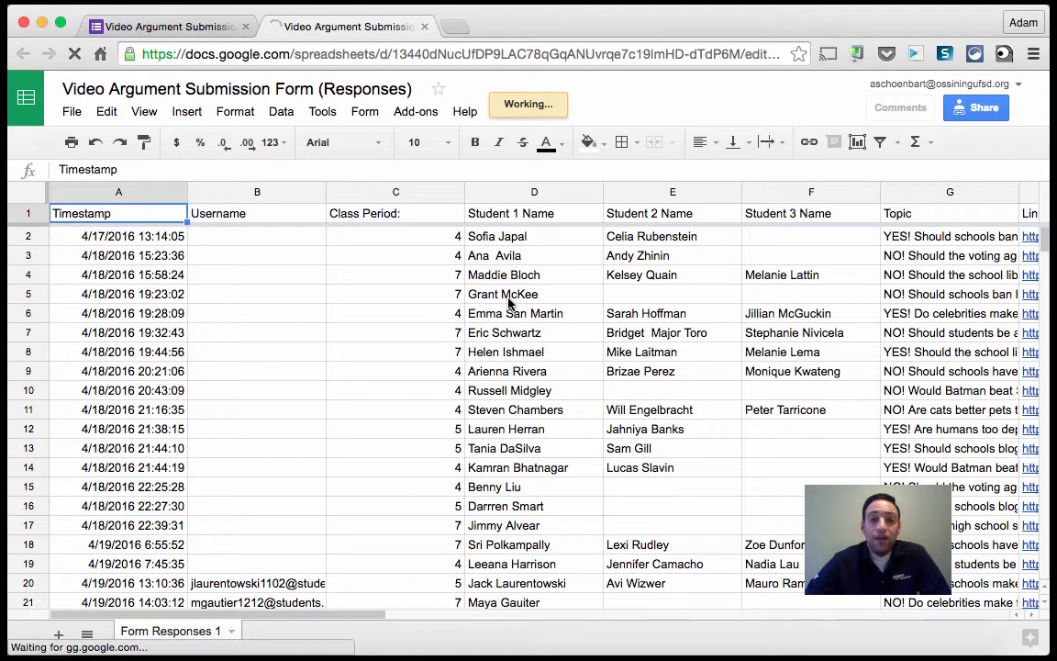
click(197, 33)
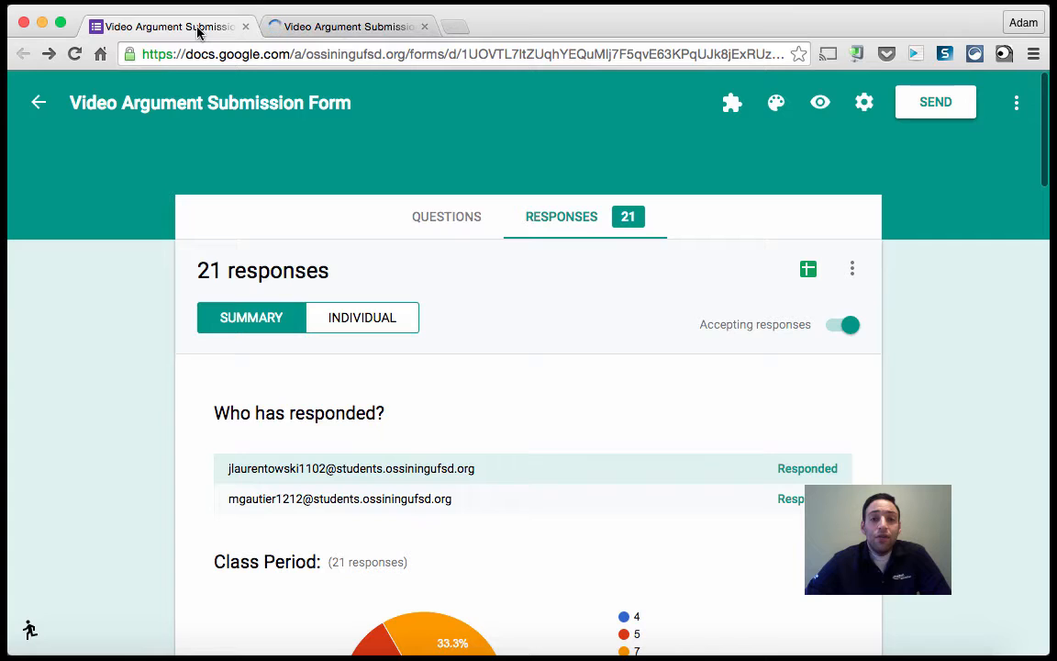
scroll(187, 444, down, 3)
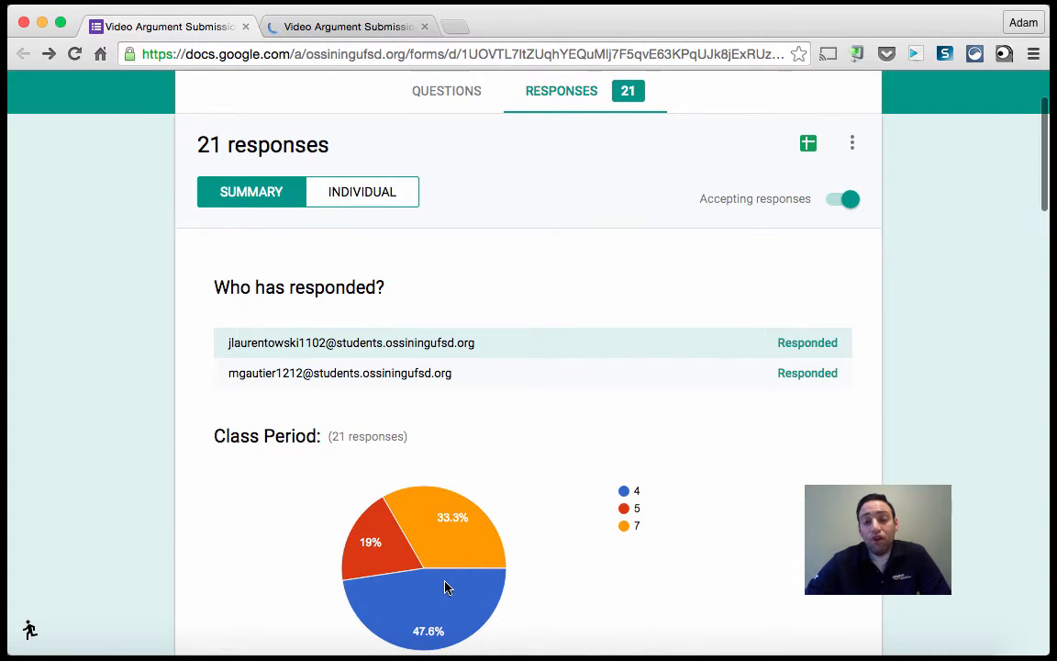
scroll(459, 531, down, 3)
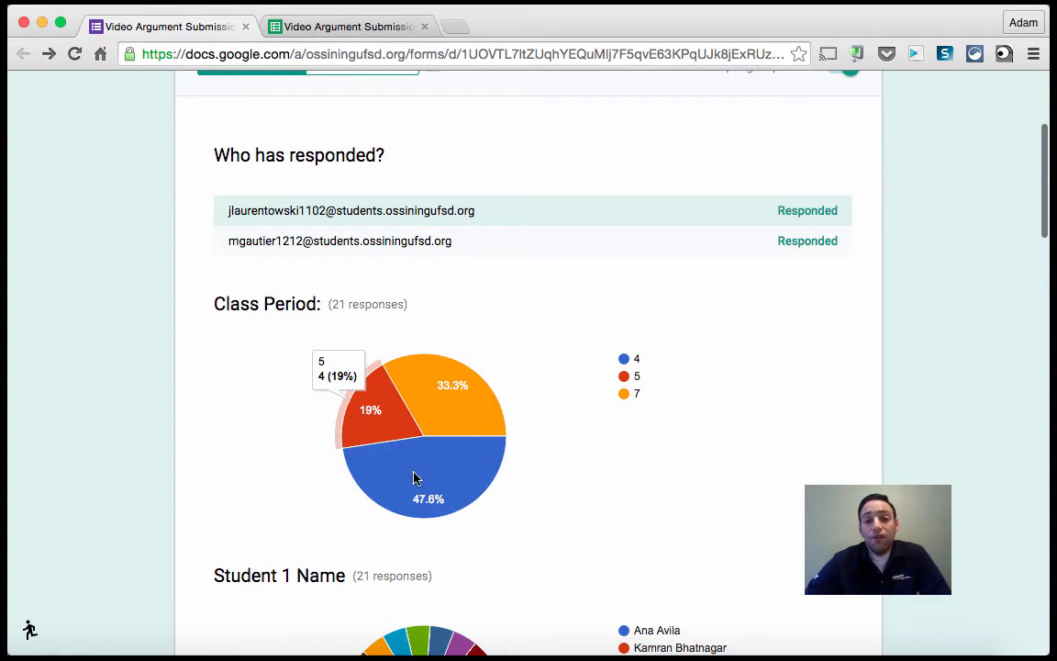
From the responses spreadsheet, open the form's summary of responses page.
click(312, 29)
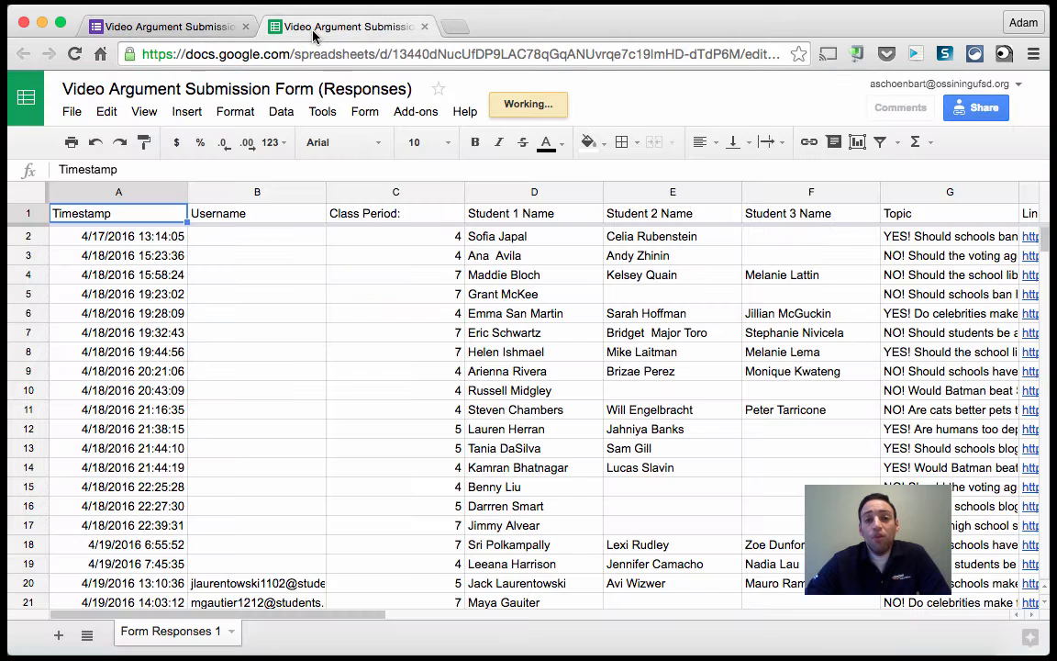
click(365, 116)
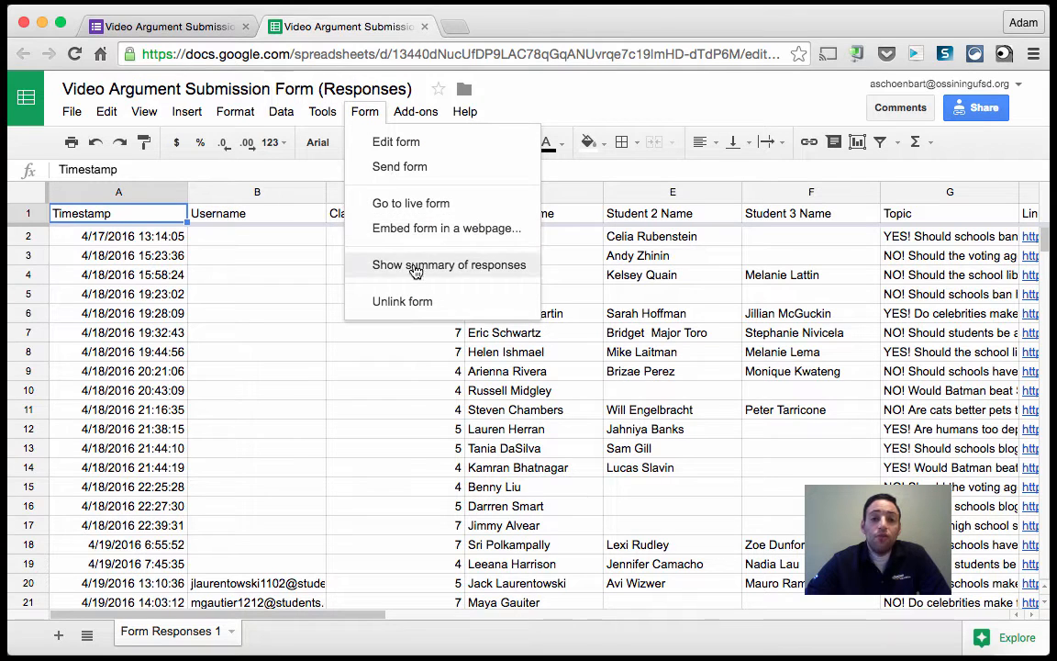
click(376, 265)
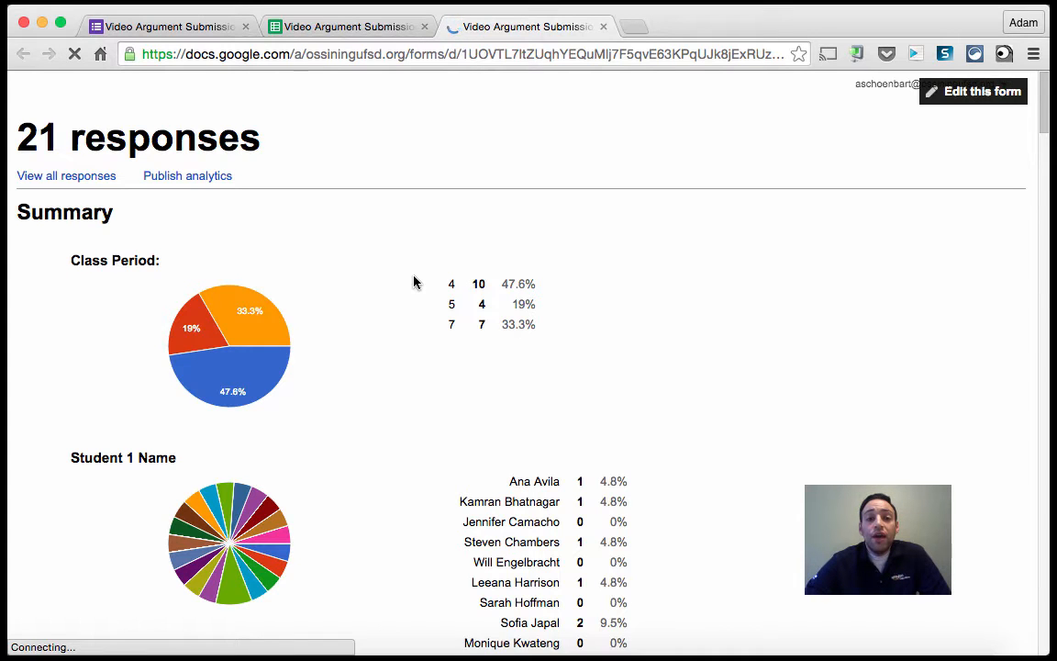
Scroll through the summary page, examining each question's chart, counts and the submitted links.
scroll(583, 303, down, 5)
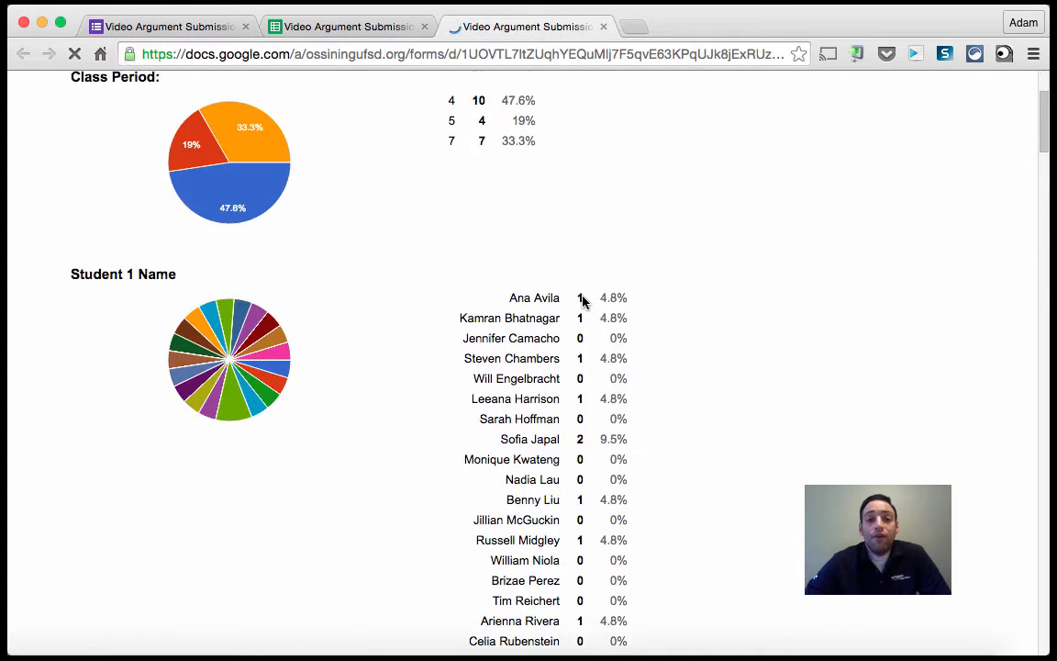
scroll(584, 303, down, 7)
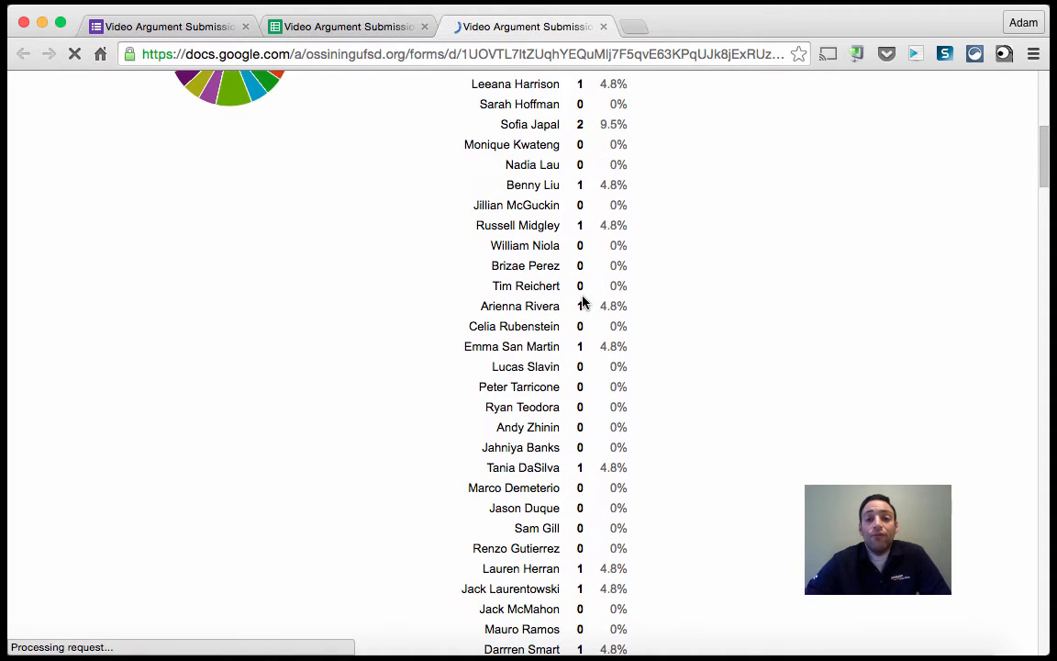
scroll(799, 339, down, 6)
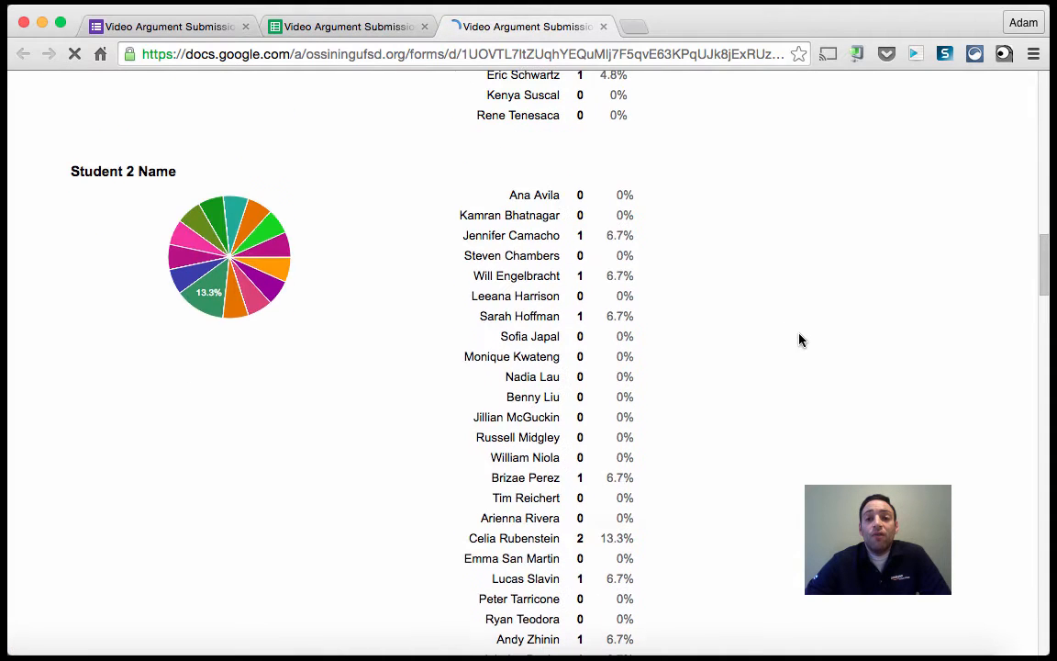
scroll(798, 339, down, 2)
scroll(799, 340, down, 20)
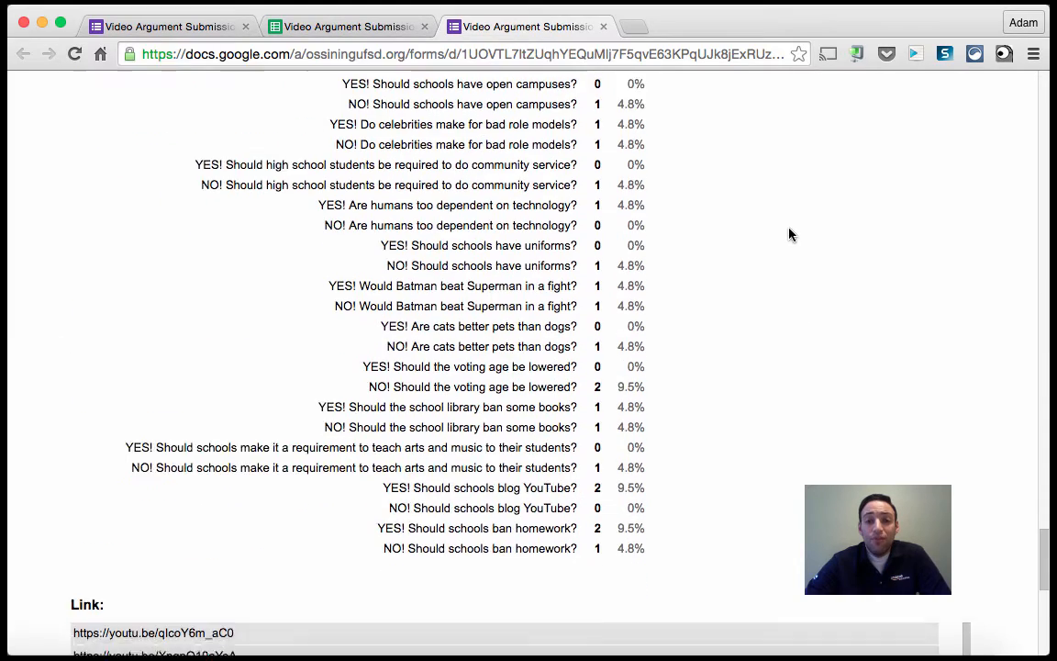
scroll(789, 234, up, 2)
scroll(789, 234, up, 2)
scroll(789, 234, down, 4)
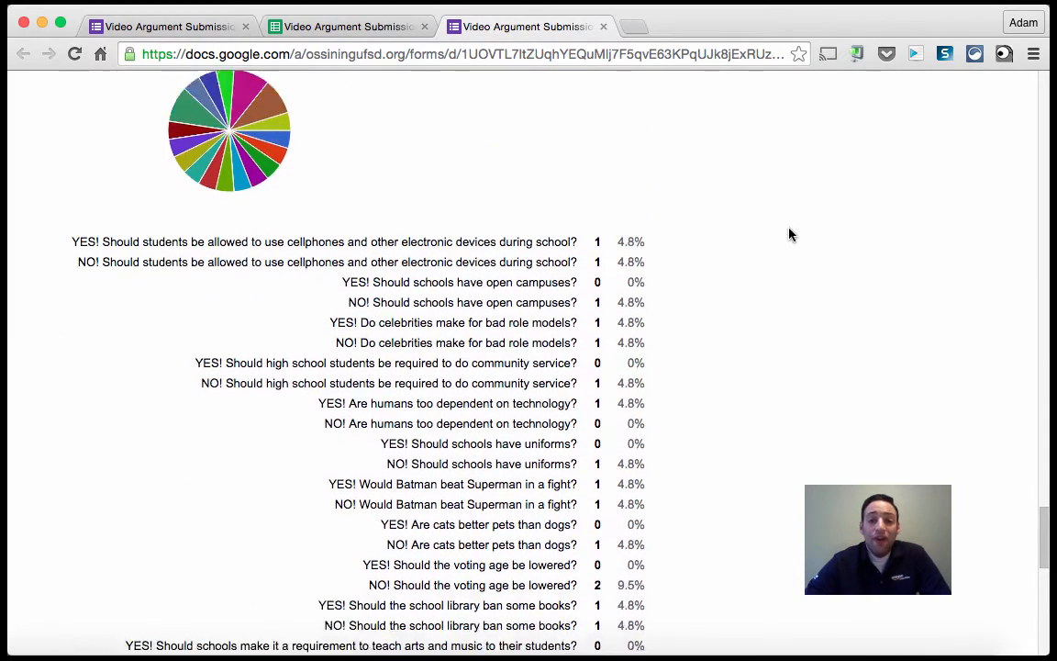
scroll(789, 234, down, 5)
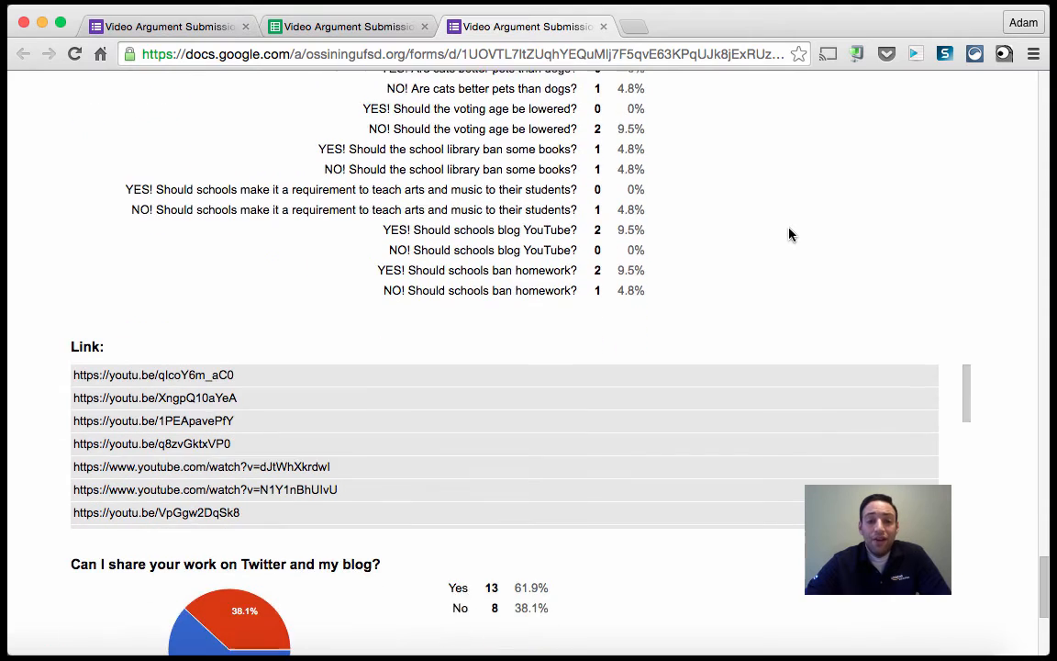
scroll(1018, 299, down, 3)
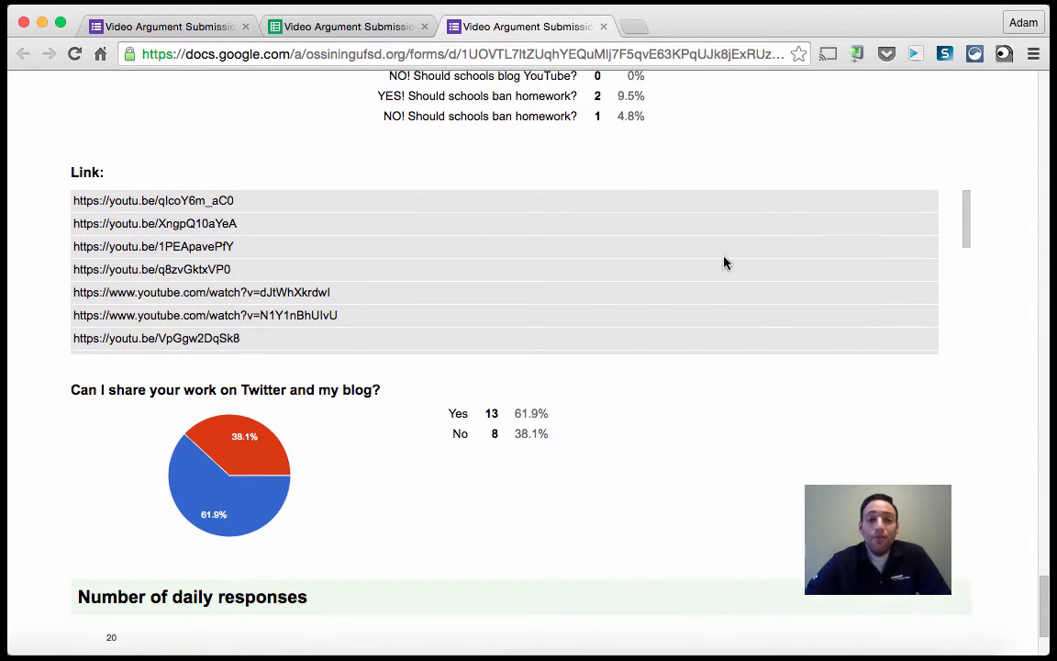
scroll(184, 231, down, 3)
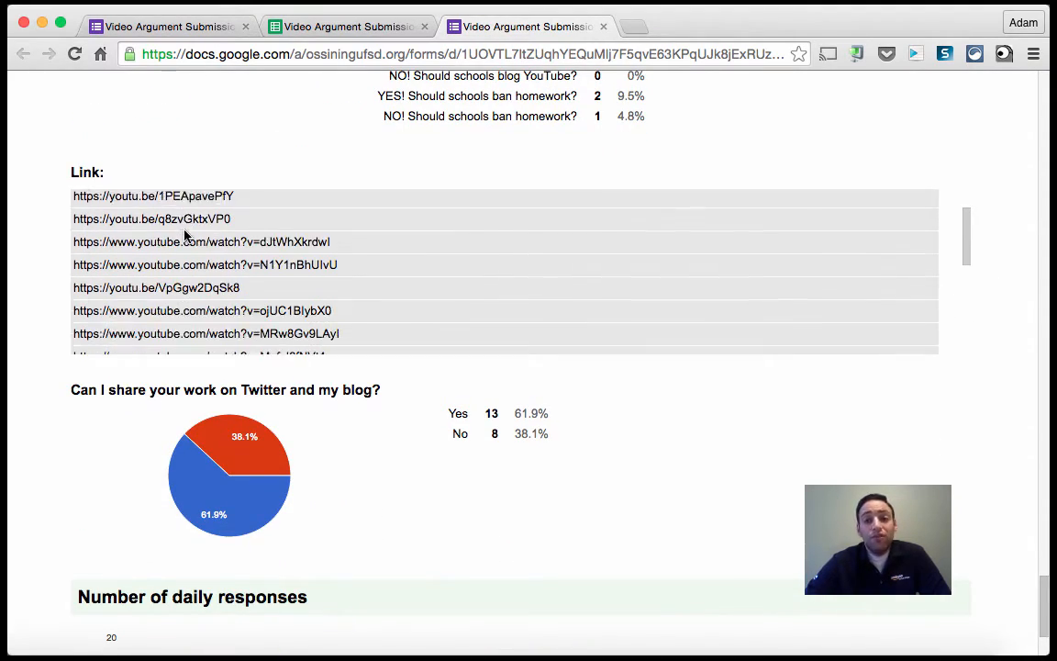
scroll(183, 231, down, 5)
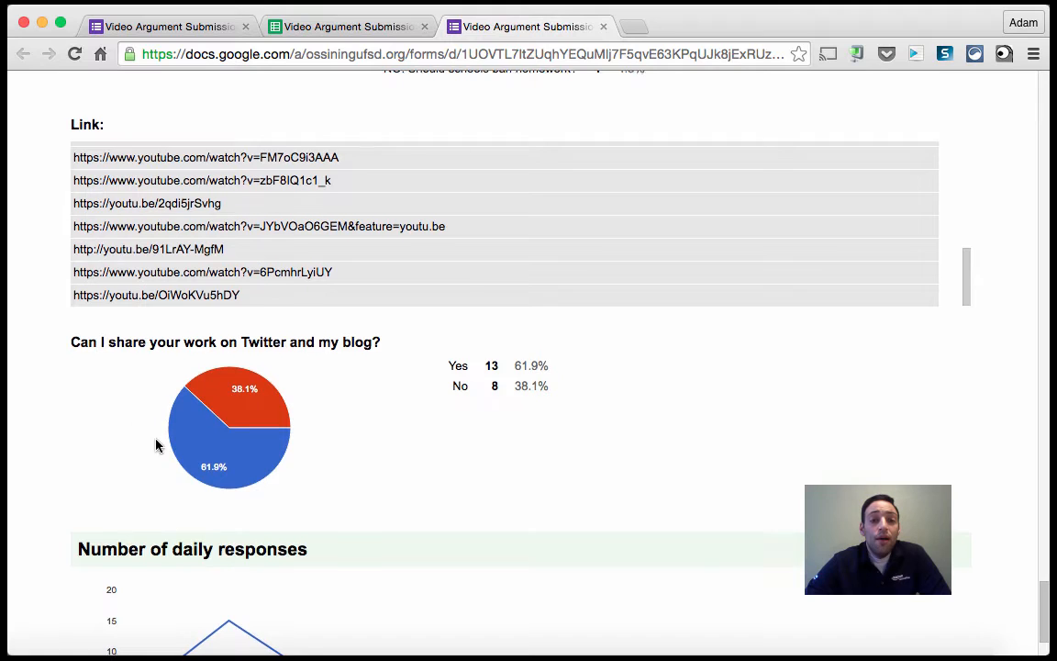
scroll(211, 420, down, 2)
mouse_move(259, 361)
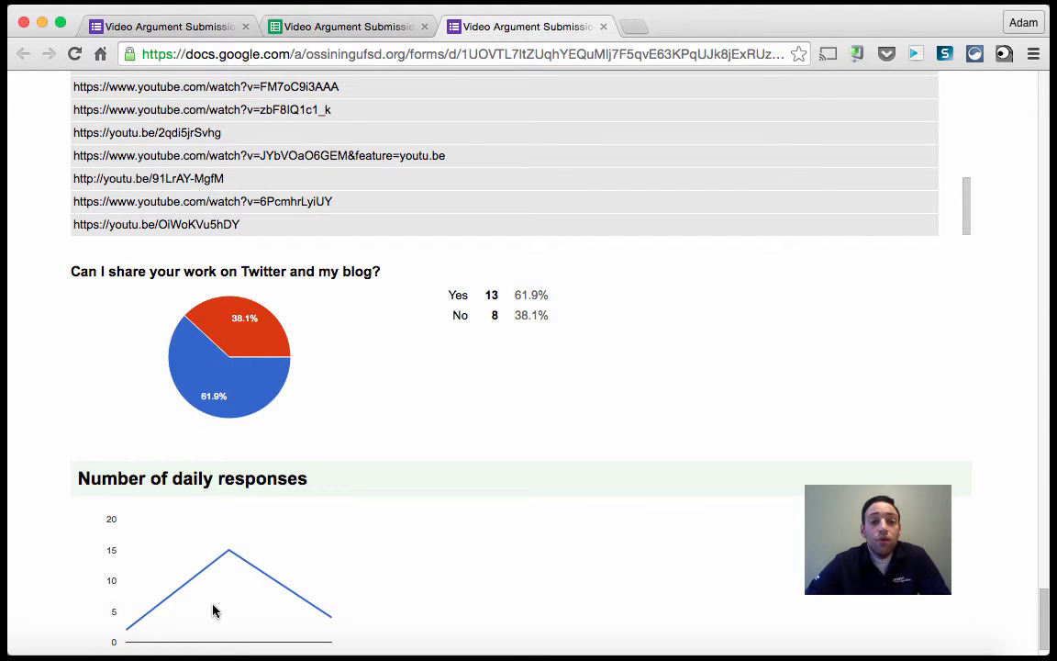
Scroll back up through the summary page to review the Topic and student name results.
scroll(257, 576, up, 10)
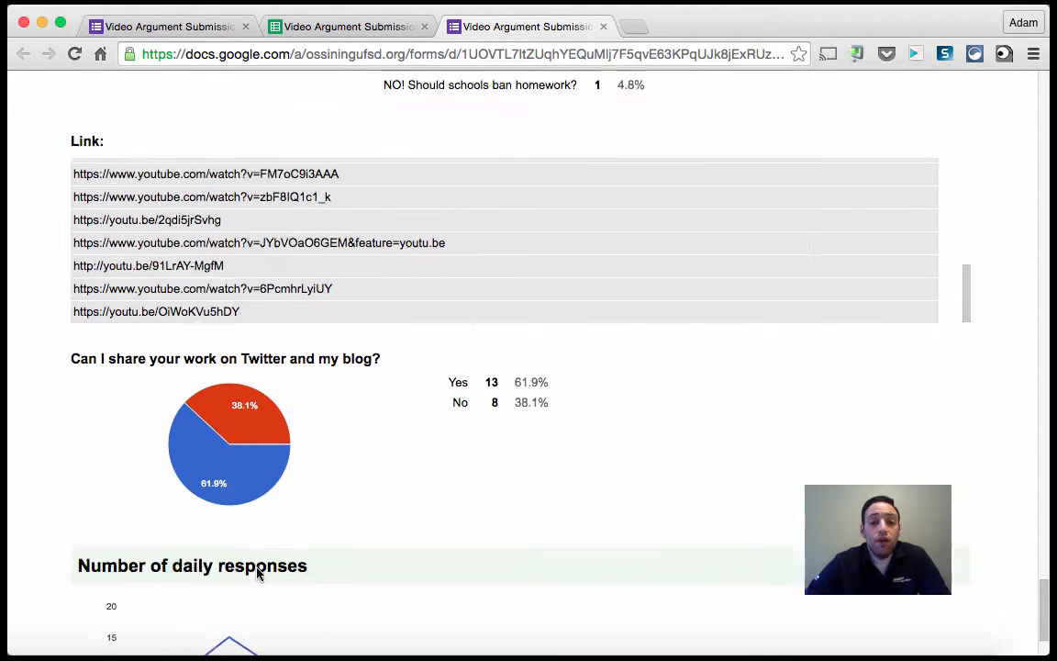
mouse_move(272, 214)
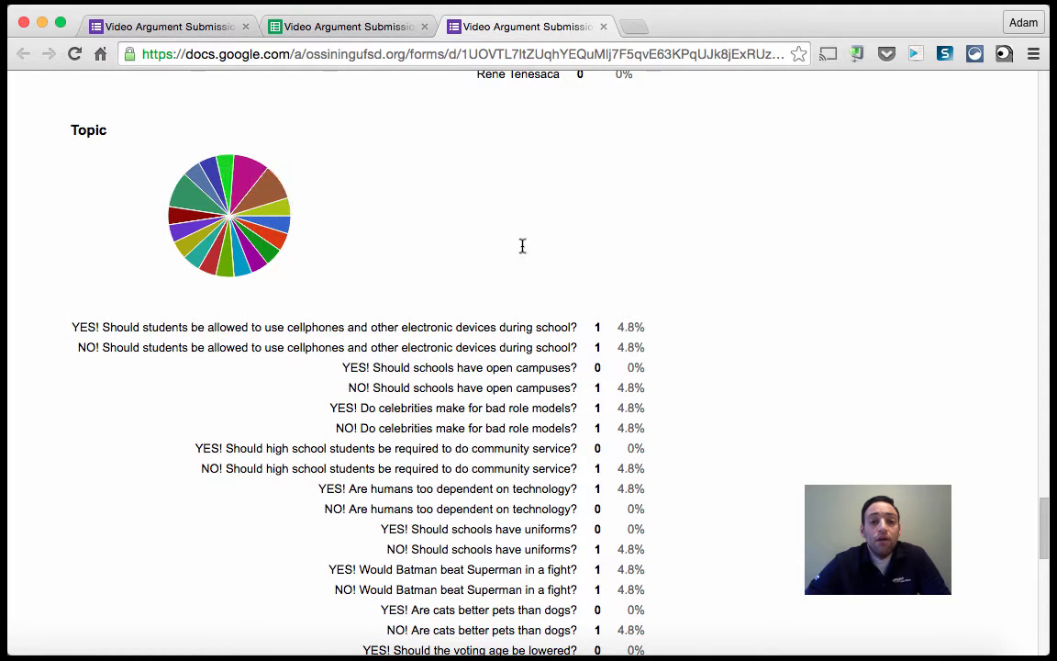
drag(521, 245, 304, 172)
double_click(418, 194)
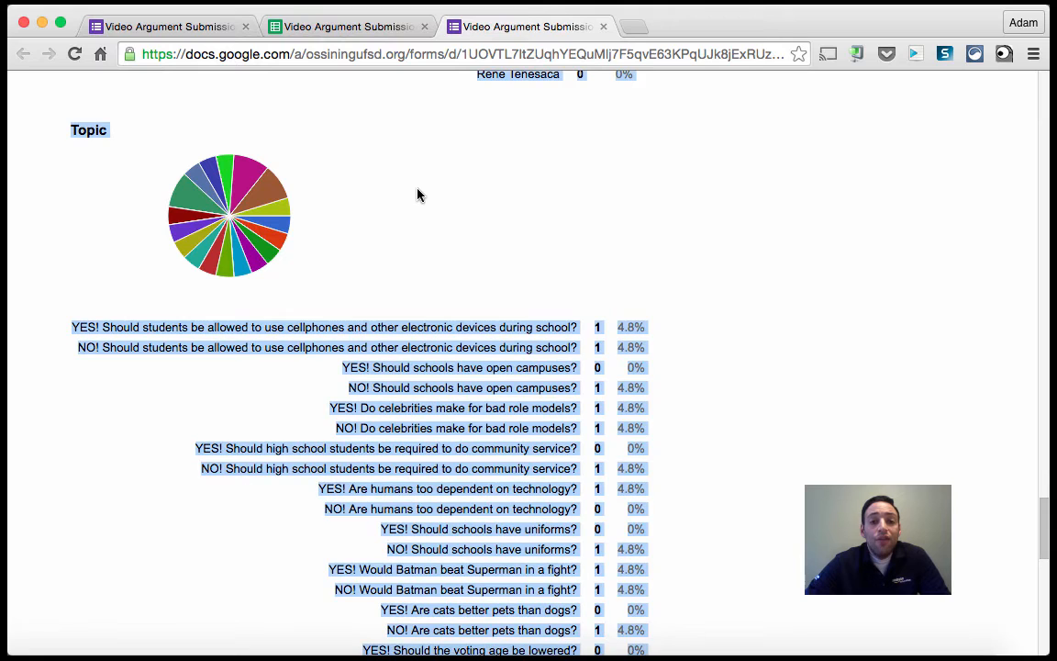
scroll(632, 296, up, 2)
scroll(632, 296, up, 4)
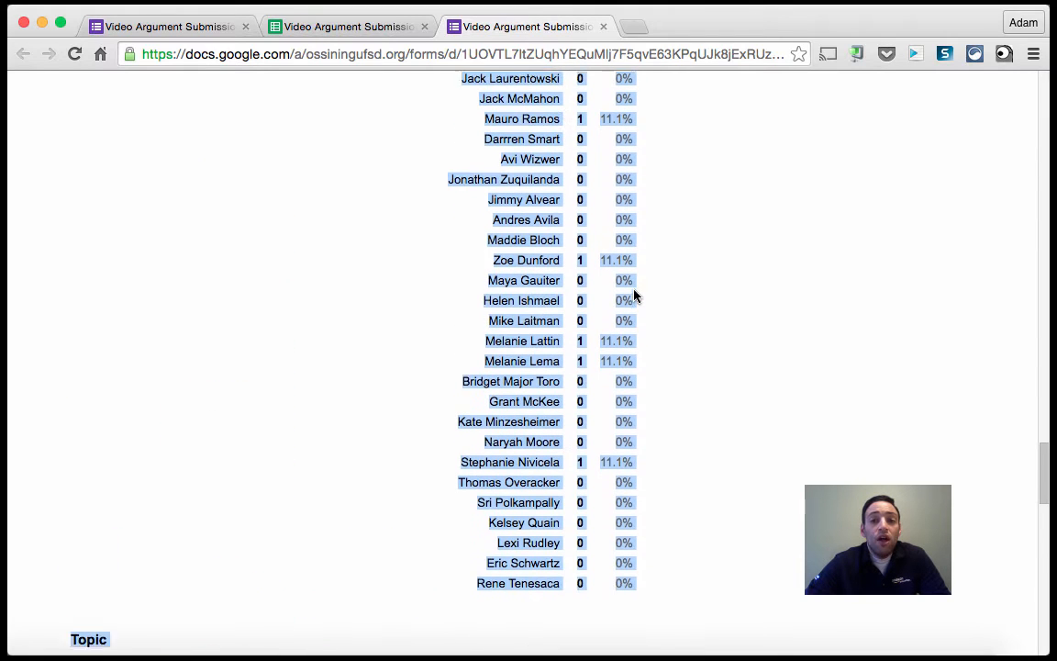
click(561, 54)
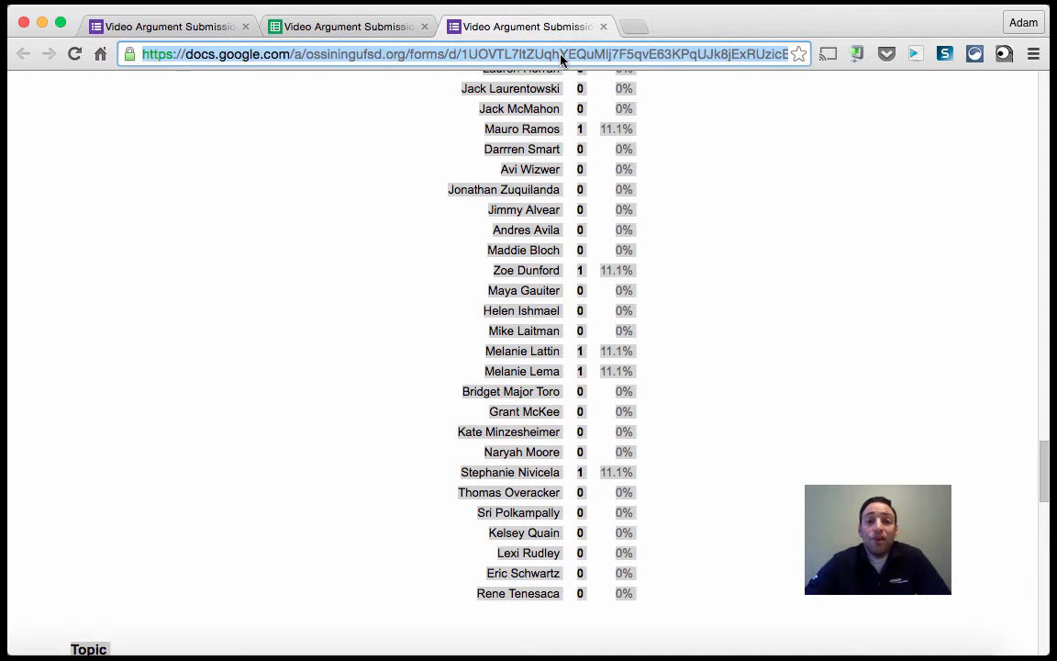
click(786, 186)
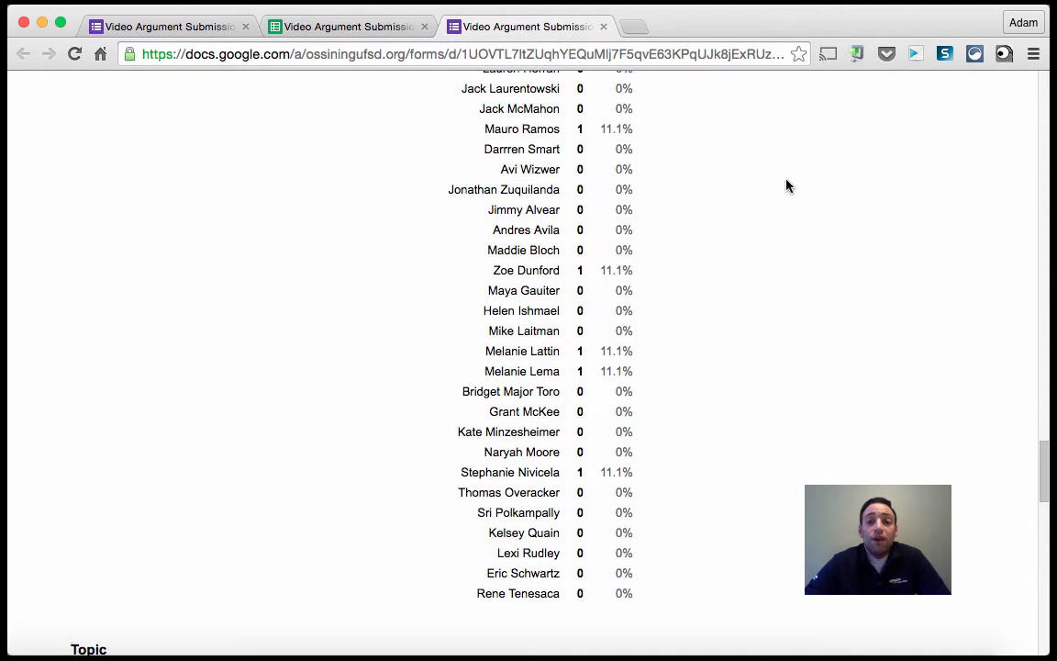
Return to the responses spreadsheet and scroll through its rows and columns of submissions.
click(351, 27)
click(241, 305)
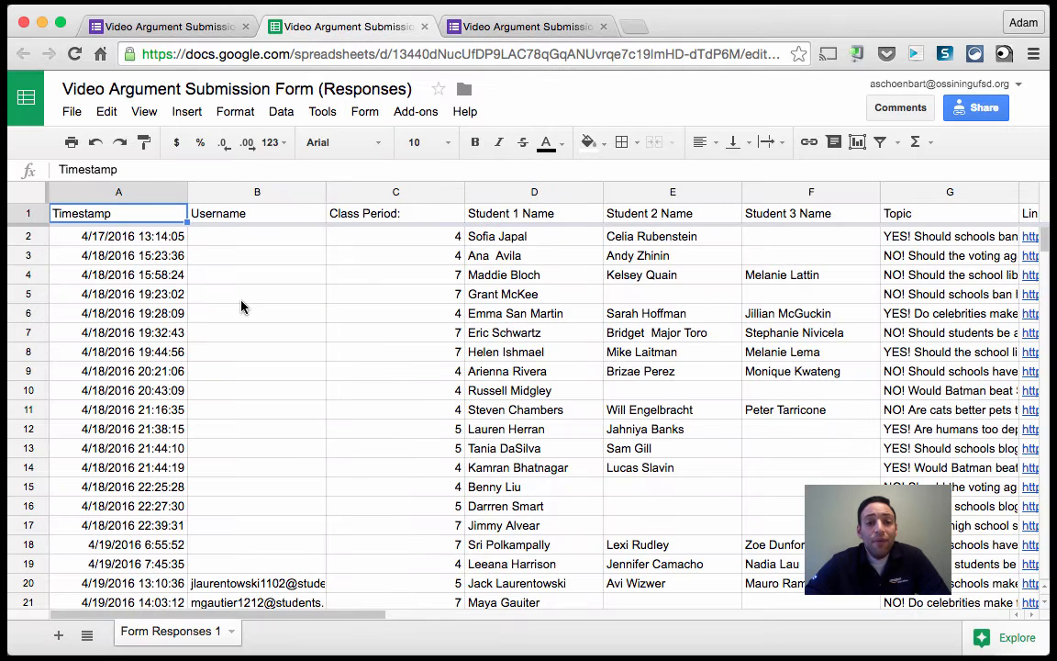
scroll(279, 276, right, 5)
scroll(278, 275, down, 4)
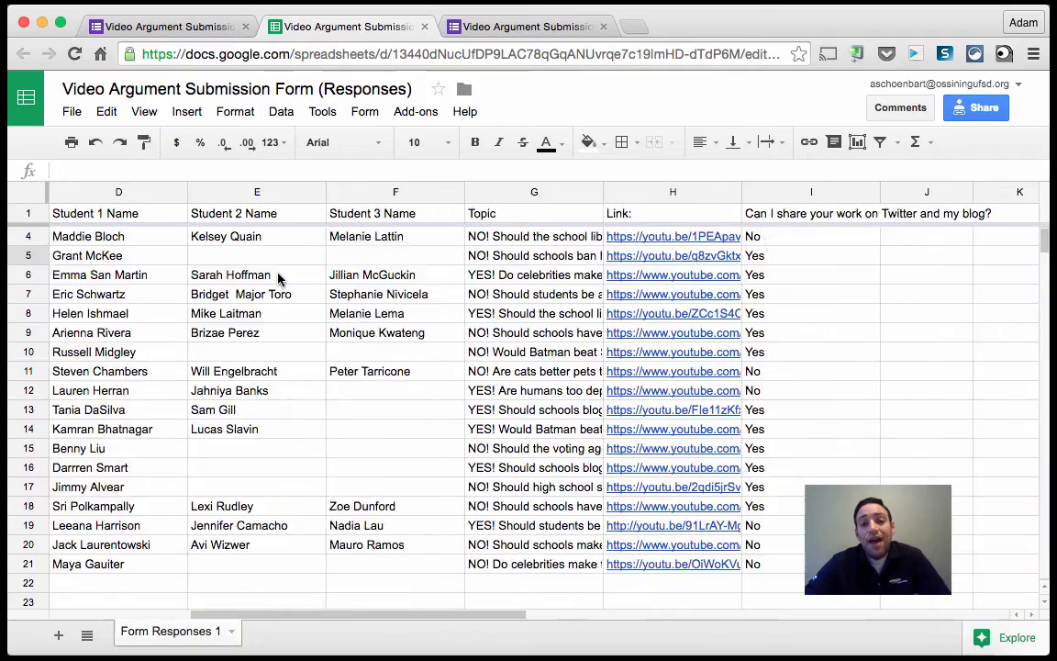
scroll(279, 279, left, 5)
scroll(279, 279, up, 4)
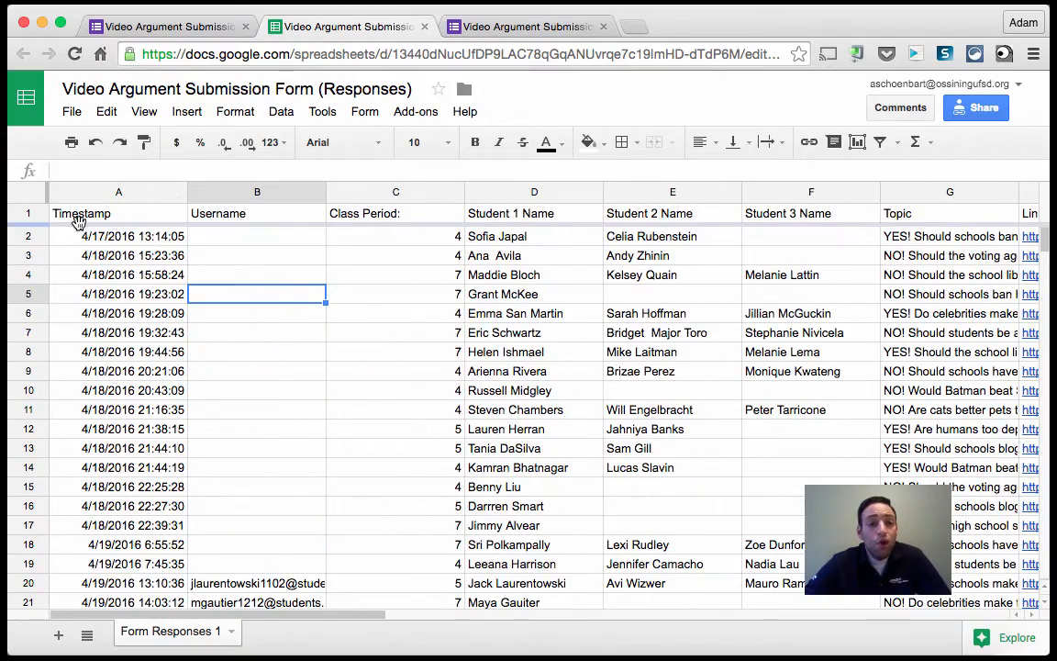
scroll(108, 236, down, 3)
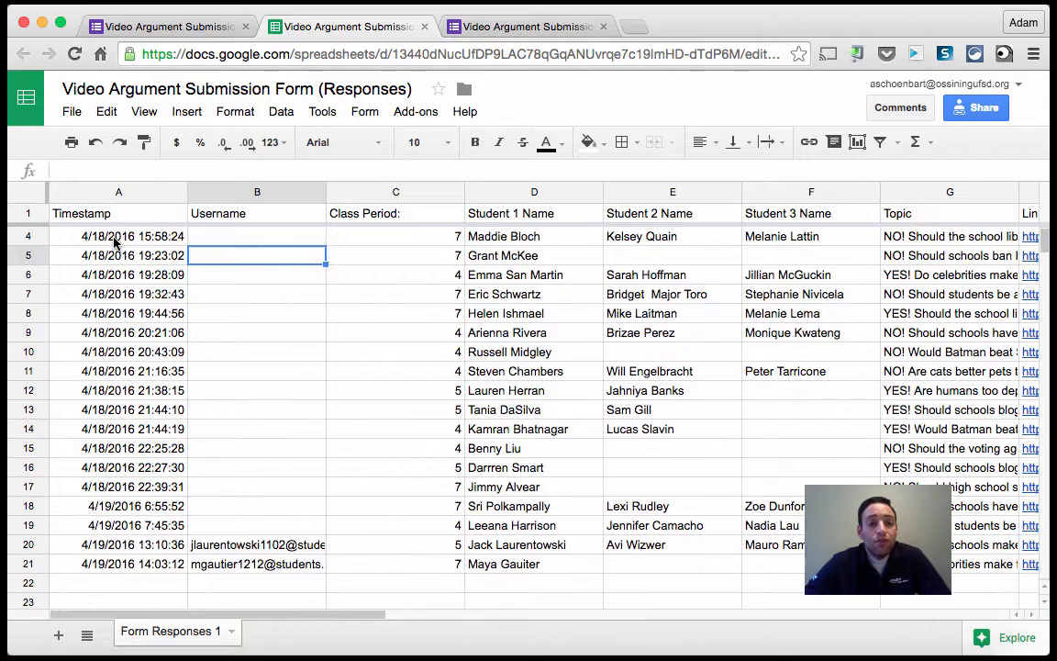
Freeze the spreadsheet's header row so it stays in place while scrolling.
scroll(114, 241, up, 3)
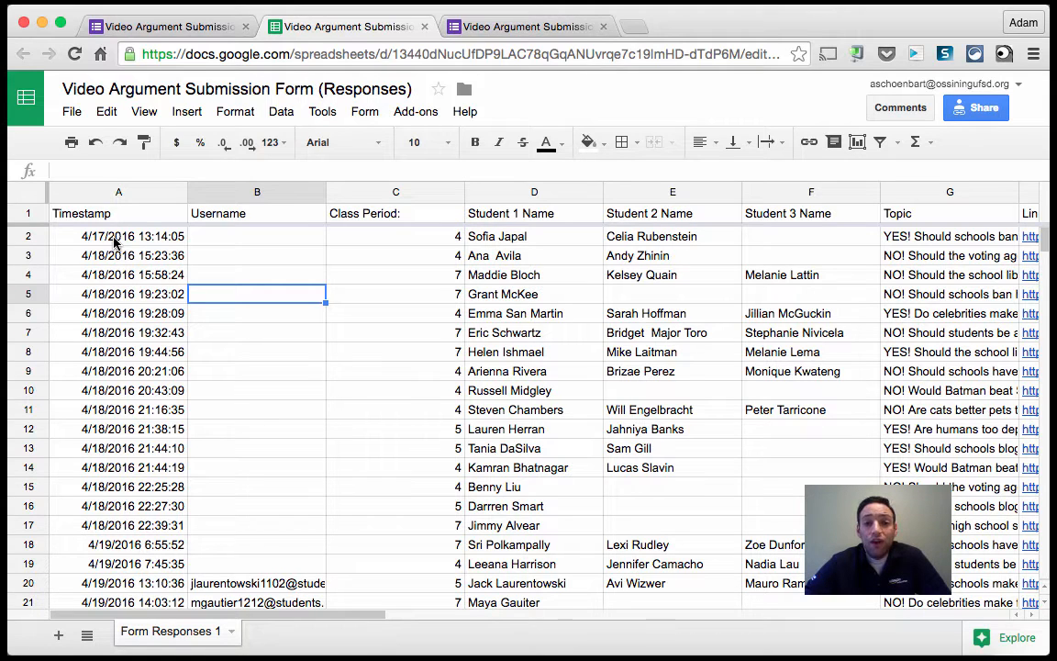
click(31, 214)
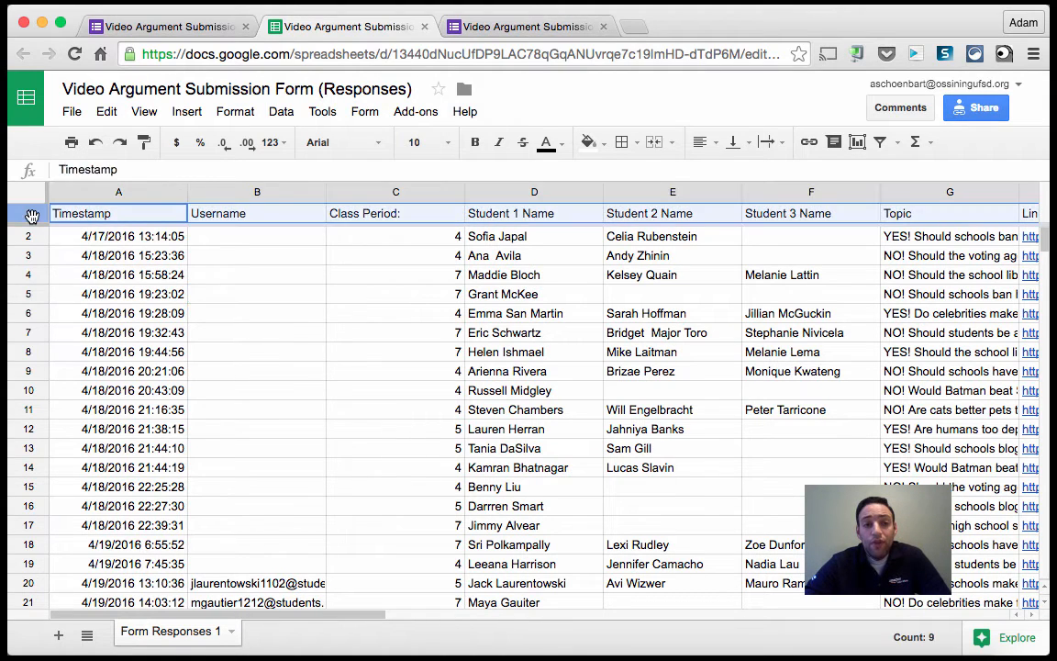
click(144, 111)
mouse_move(207, 148)
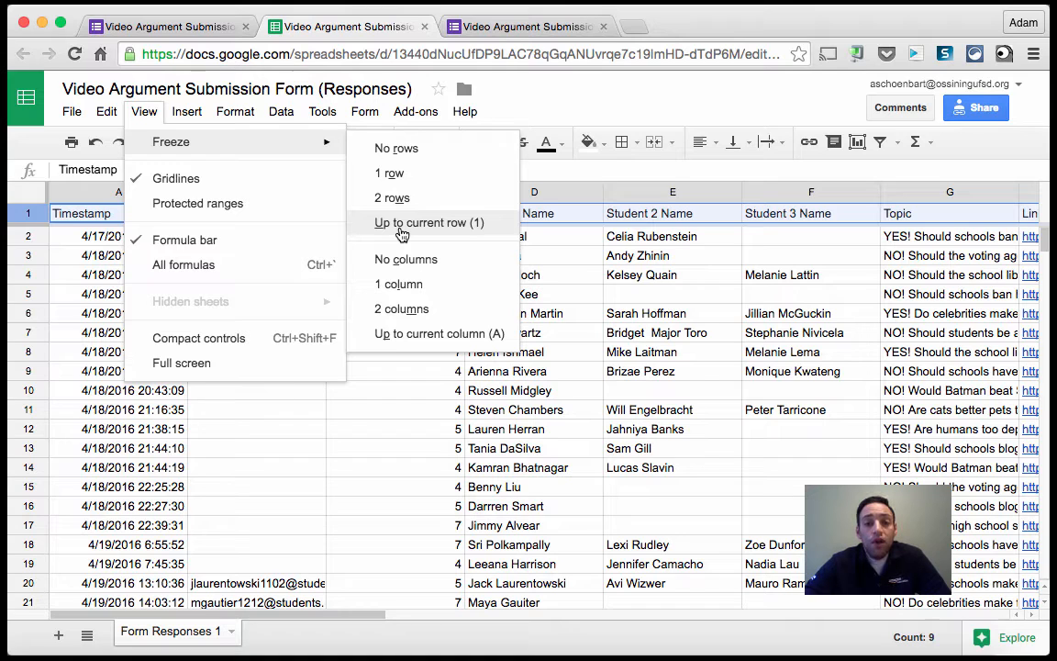
click(366, 467)
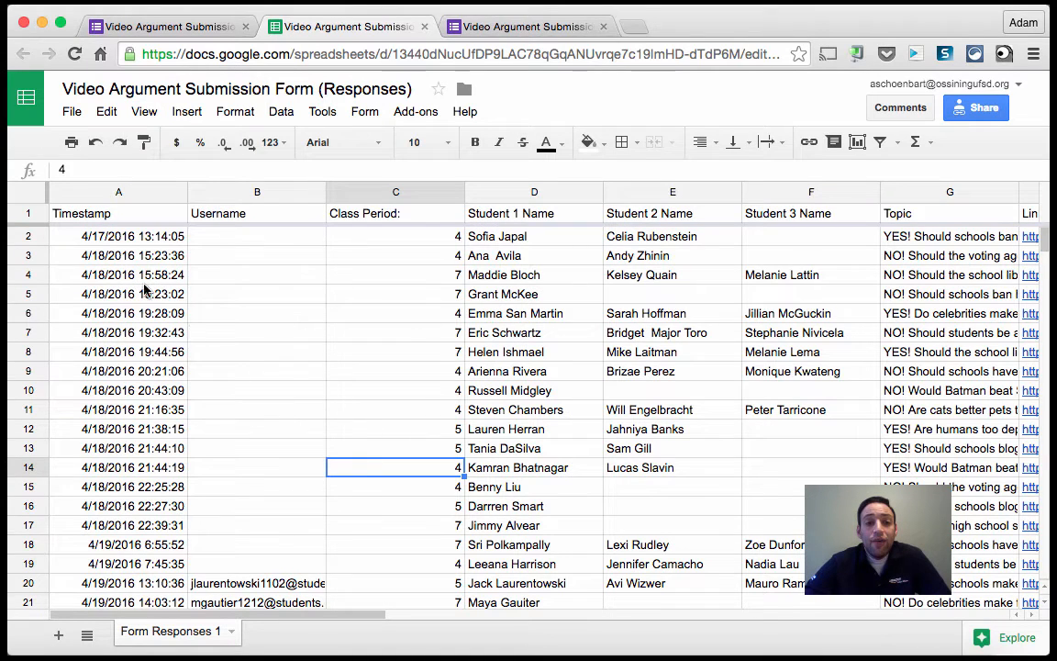
Freeze the columns up to the Username column.
click(235, 193)
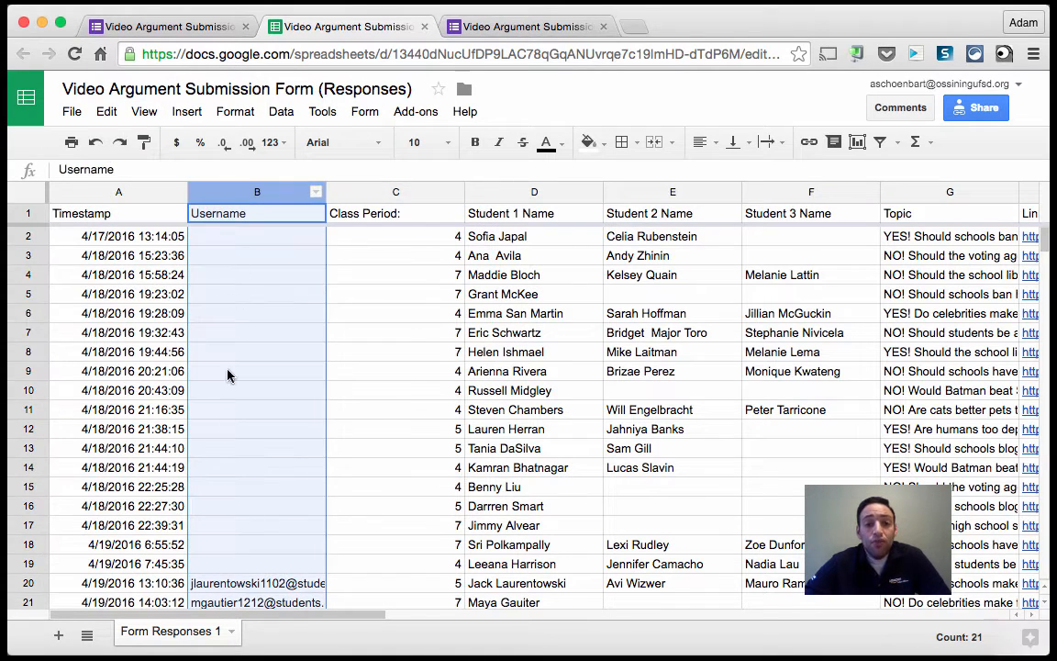
click(142, 111)
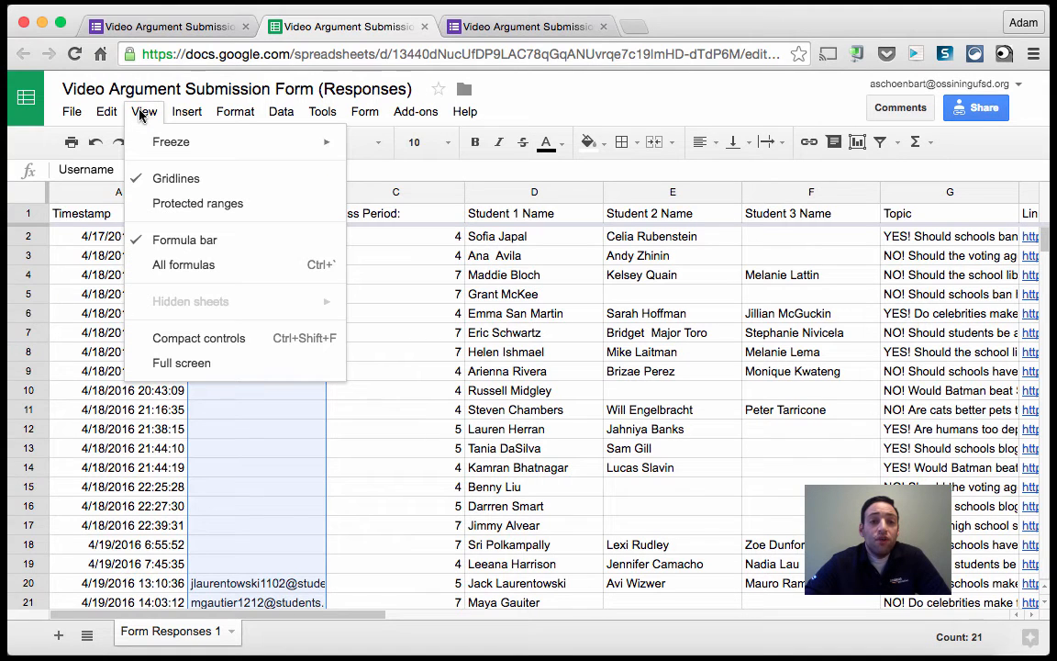
mouse_move(171, 141)
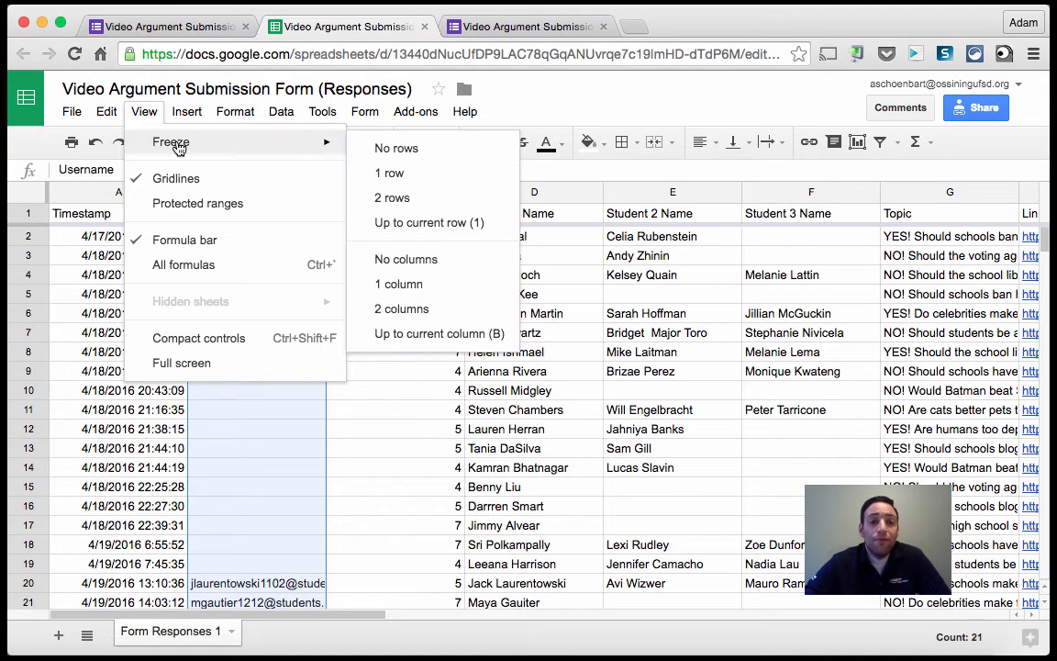
click(412, 335)
Scroll the sheet sideways and select cells to check the frozen Timestamp and Username columns.
scroll(410, 345, right, 10)
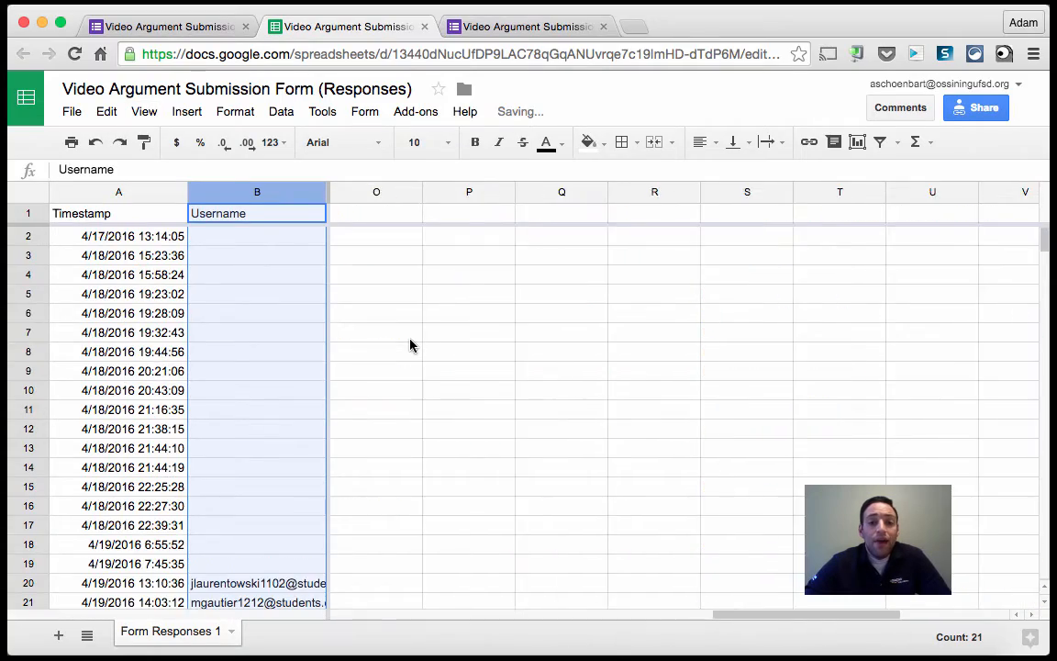
scroll(410, 345, left, 10)
scroll(410, 345, right, 3)
scroll(410, 345, left, 3)
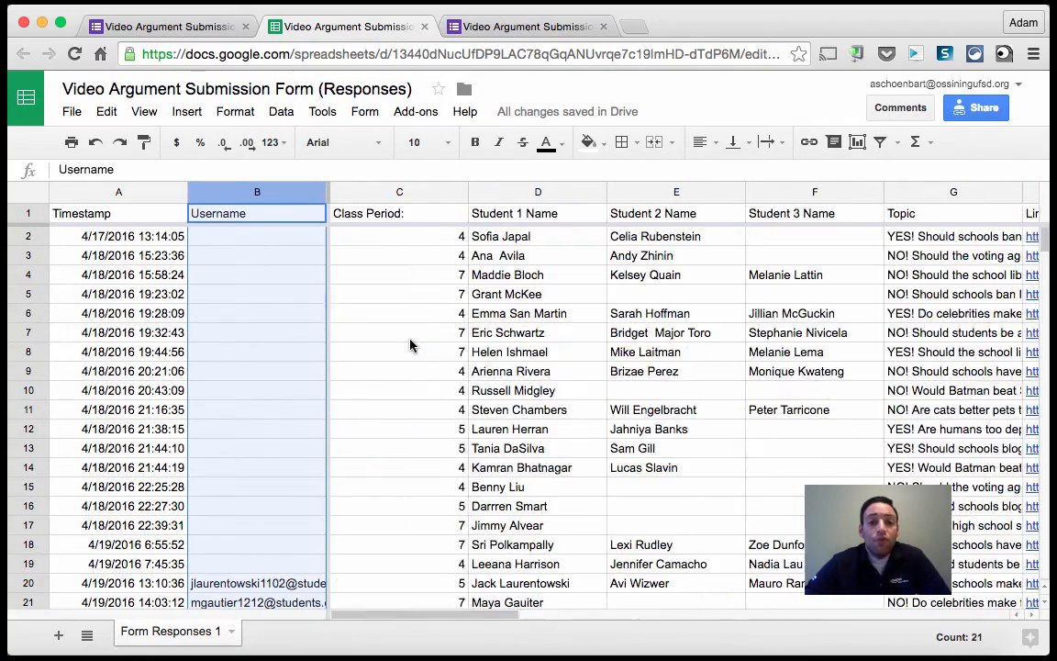
scroll(411, 345, right, 3)
scroll(411, 345, left, 3)
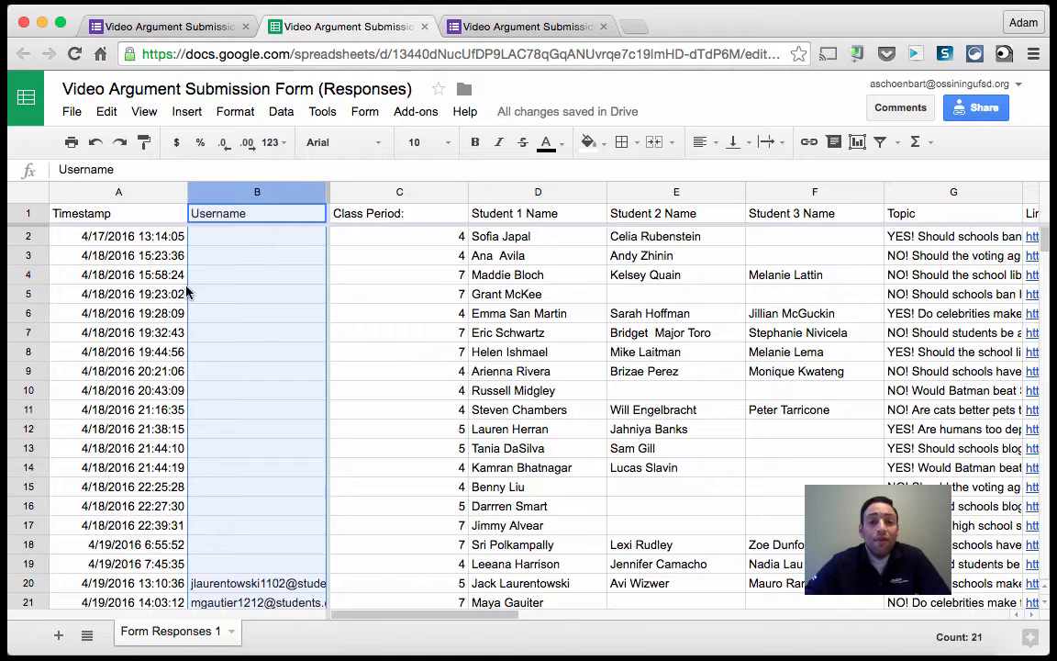
click(455, 349)
click(548, 511)
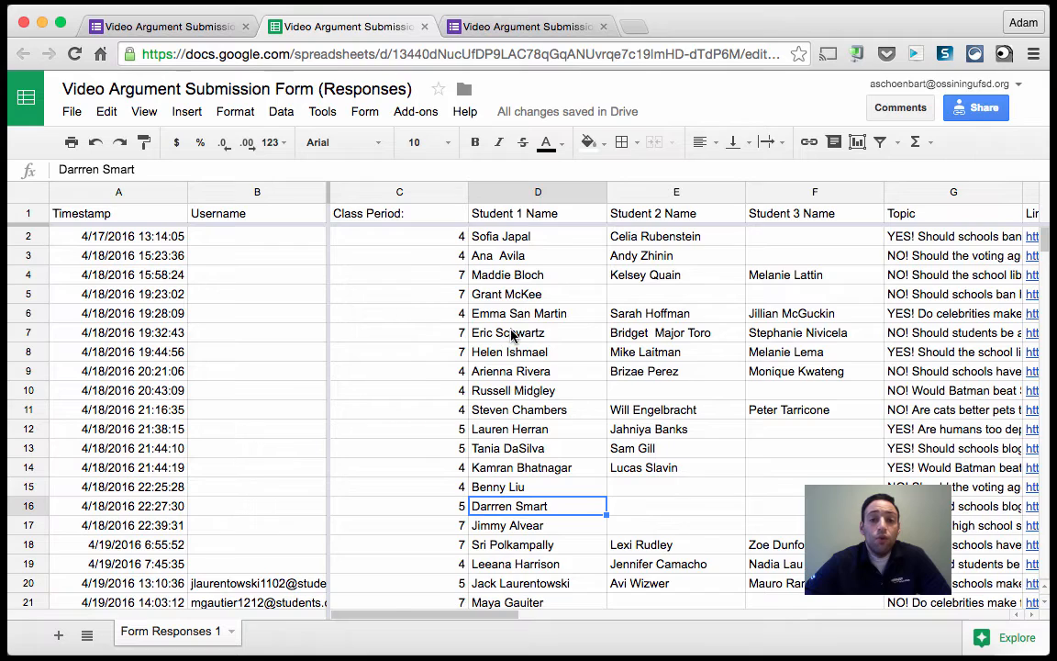
scroll(510, 336, right, 3)
scroll(511, 336, left, 1)
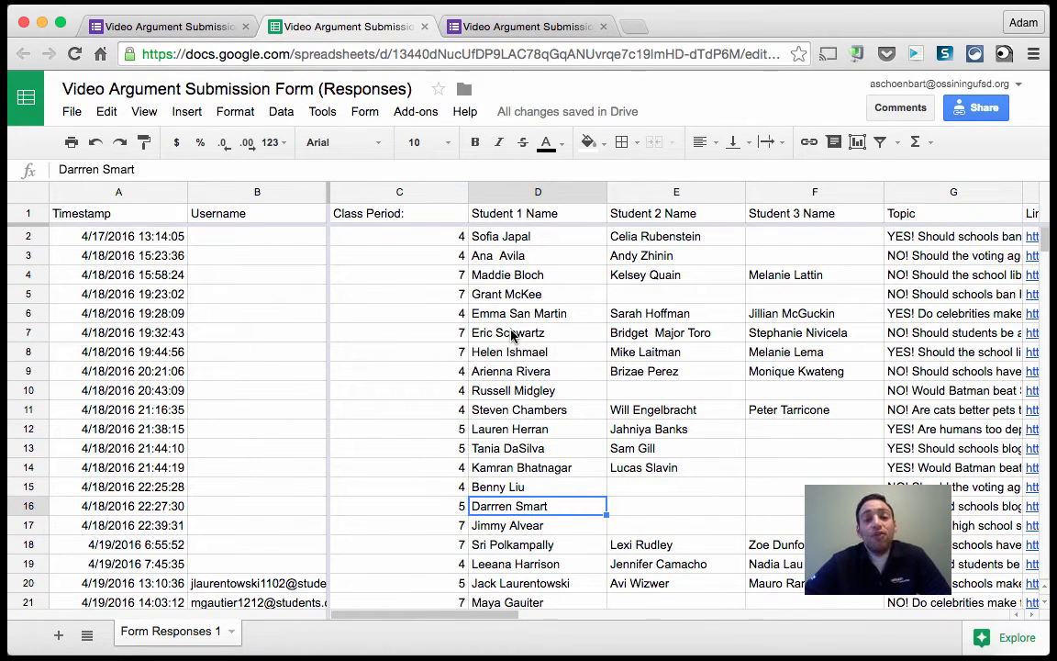
click(442, 275)
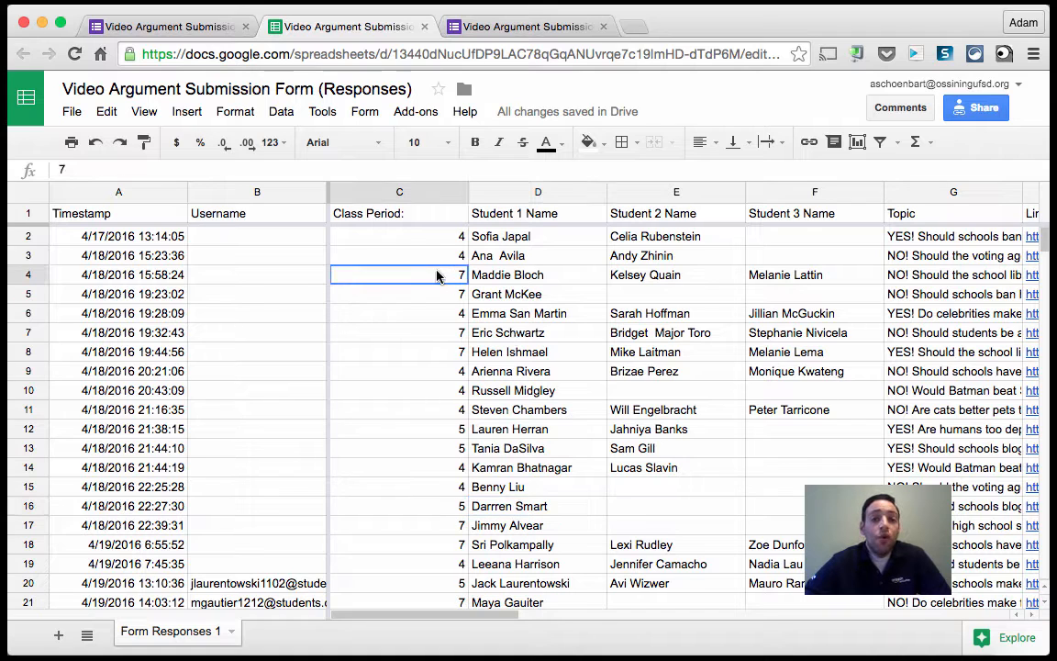
click(293, 258)
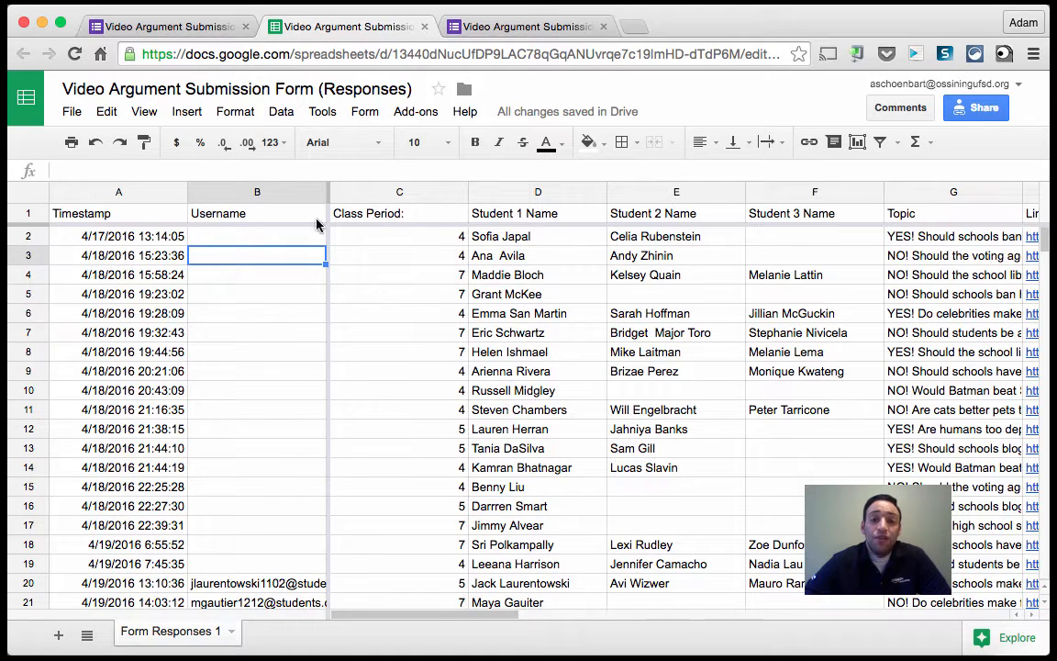
Hide the empty Username column.
click(432, 313)
click(246, 191)
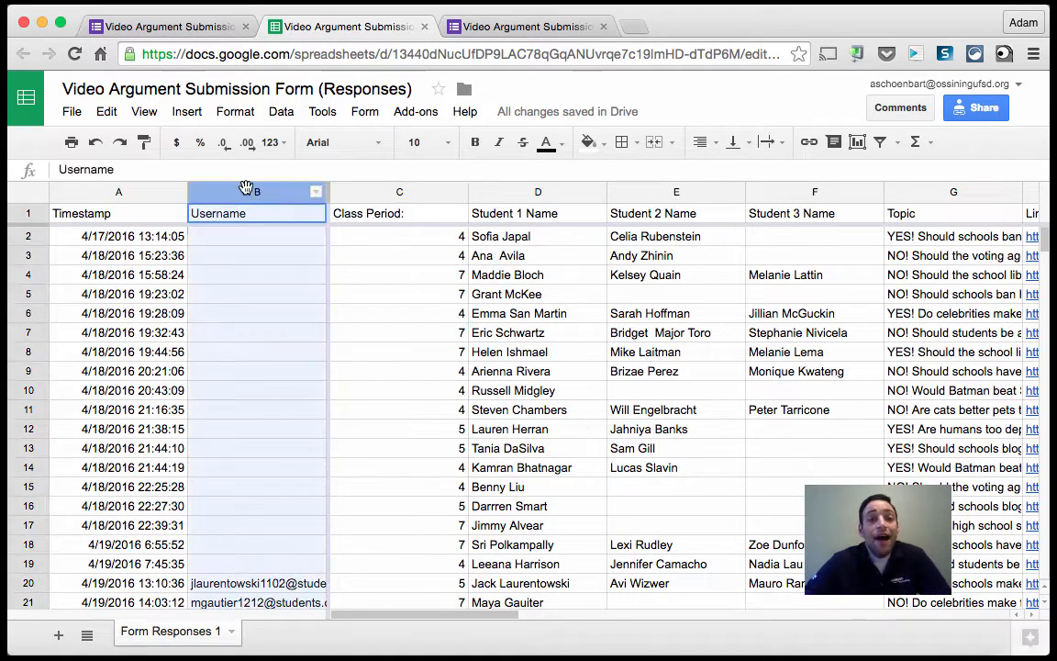
right_click(246, 190)
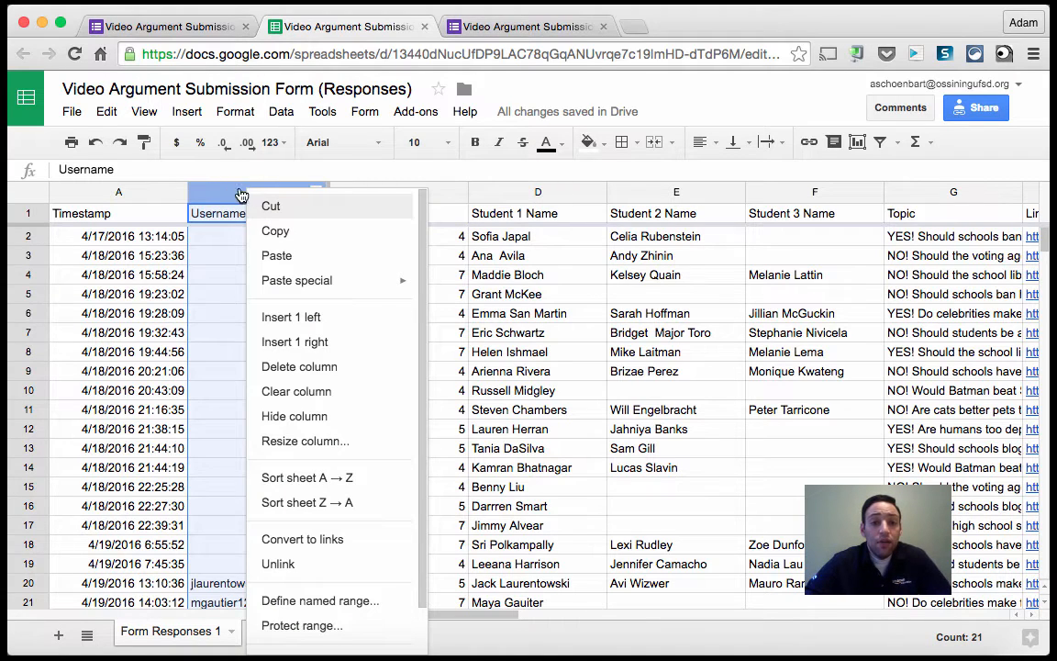
click(310, 426)
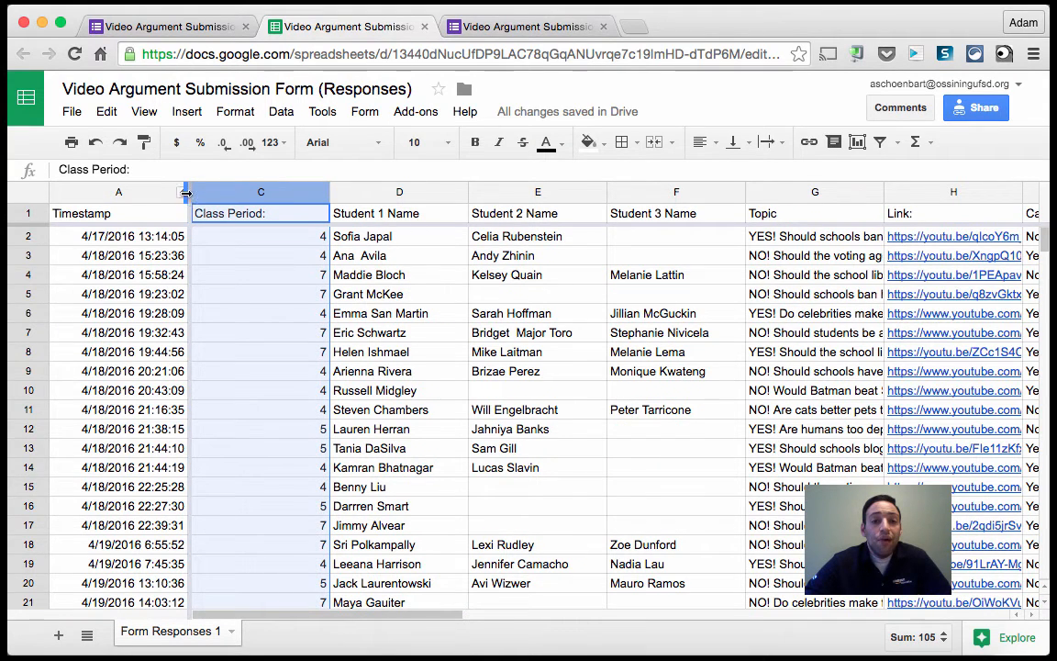
click(234, 270)
click(224, 192)
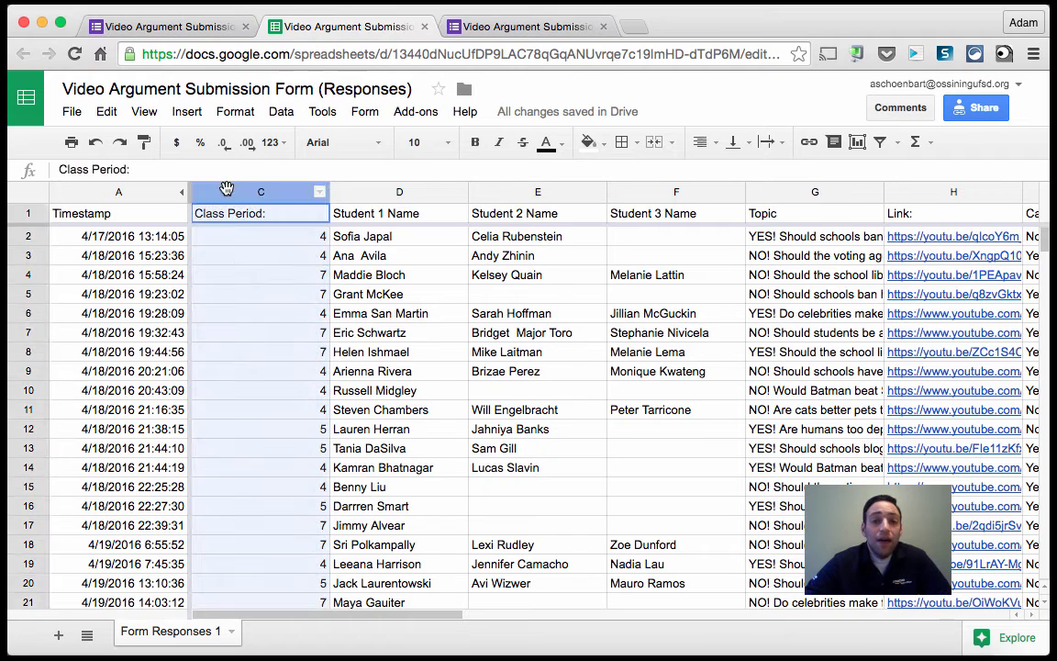
super+click(163, 193)
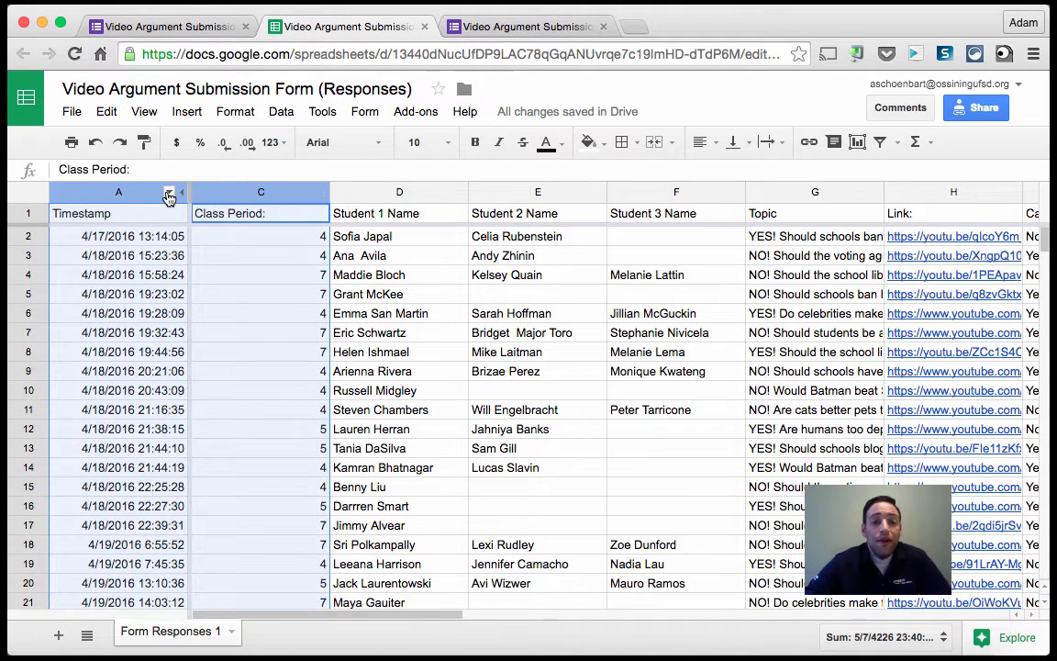
click(169, 195)
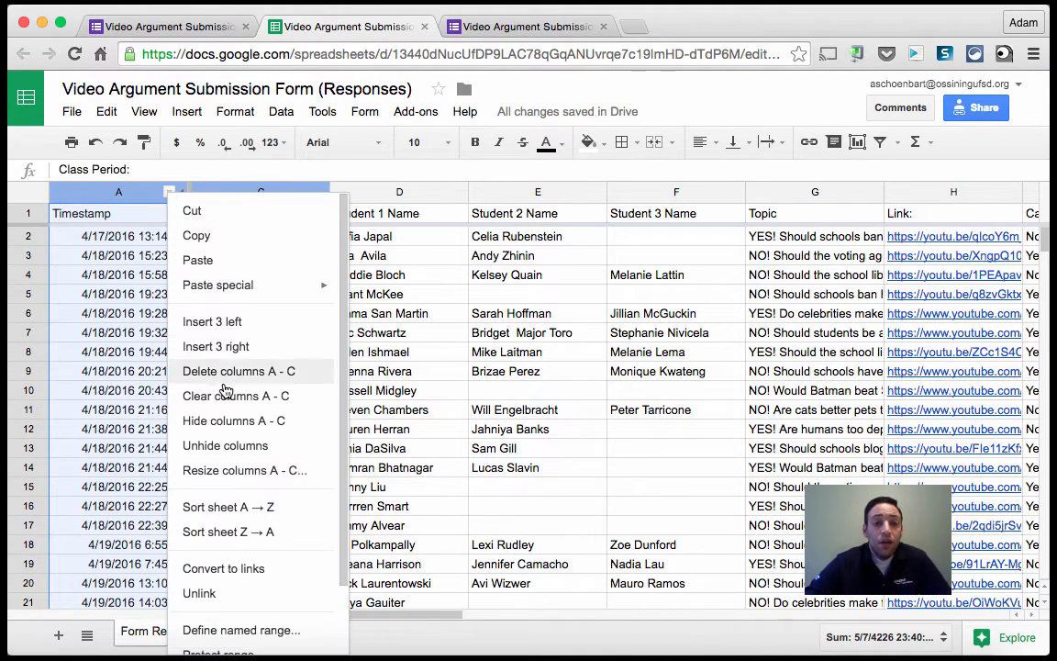
click(503, 293)
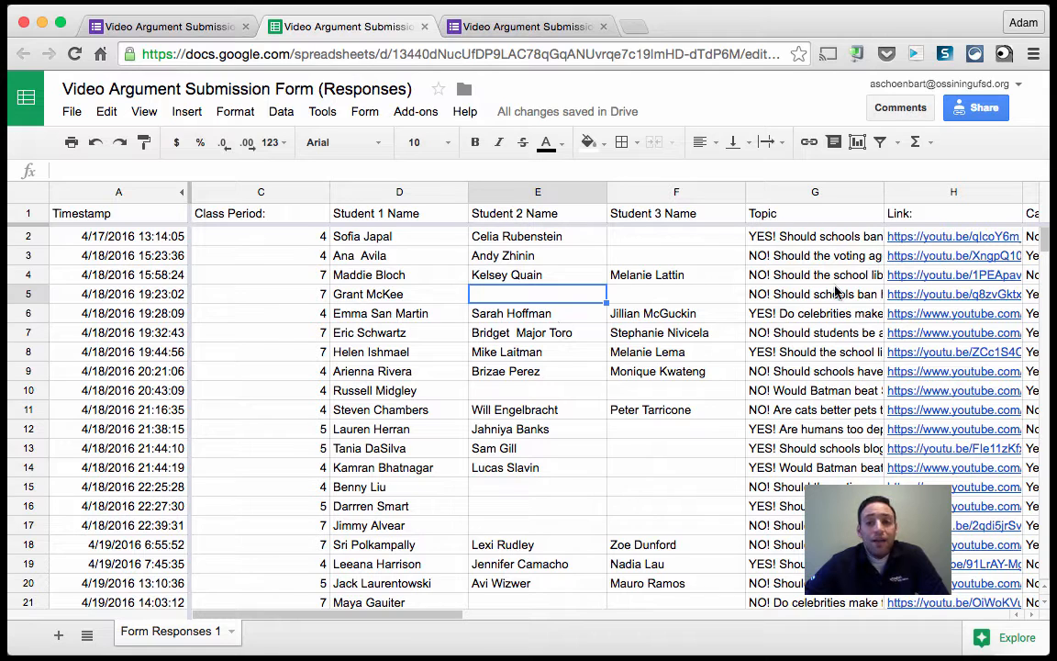
Auto-fit the widths of the Class Period and Student 1 Name columns to their contents.
click(539, 351)
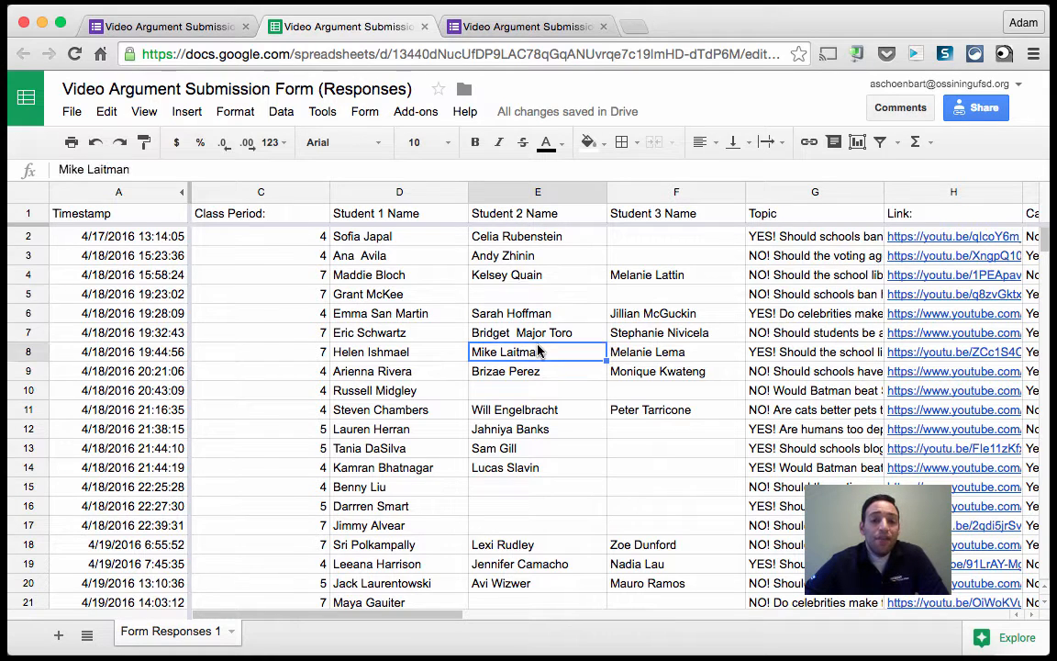
click(349, 354)
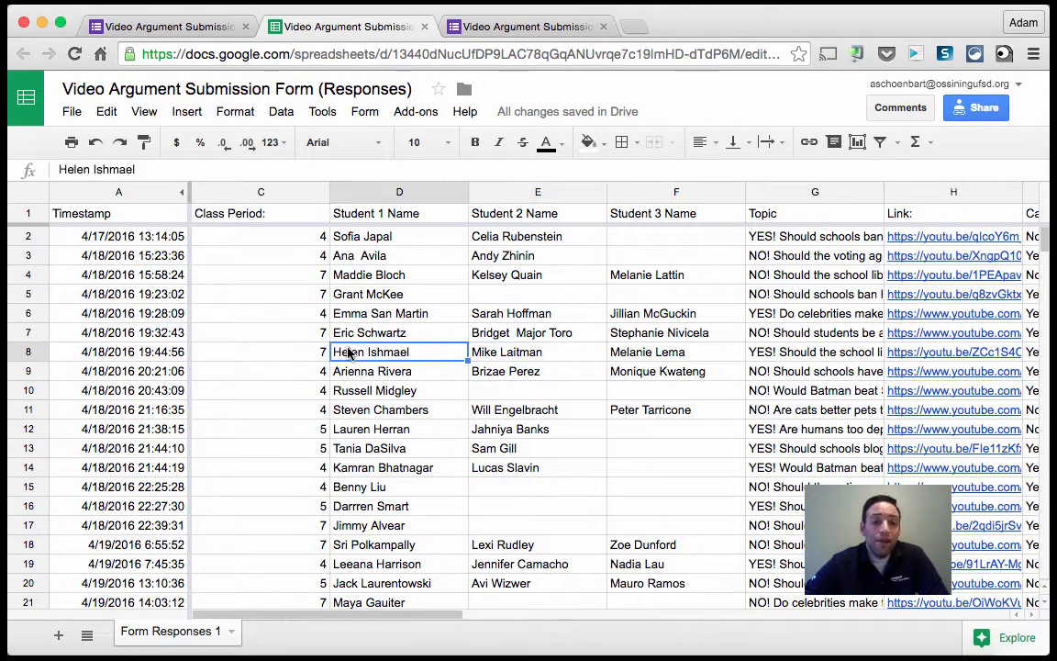
click(390, 333)
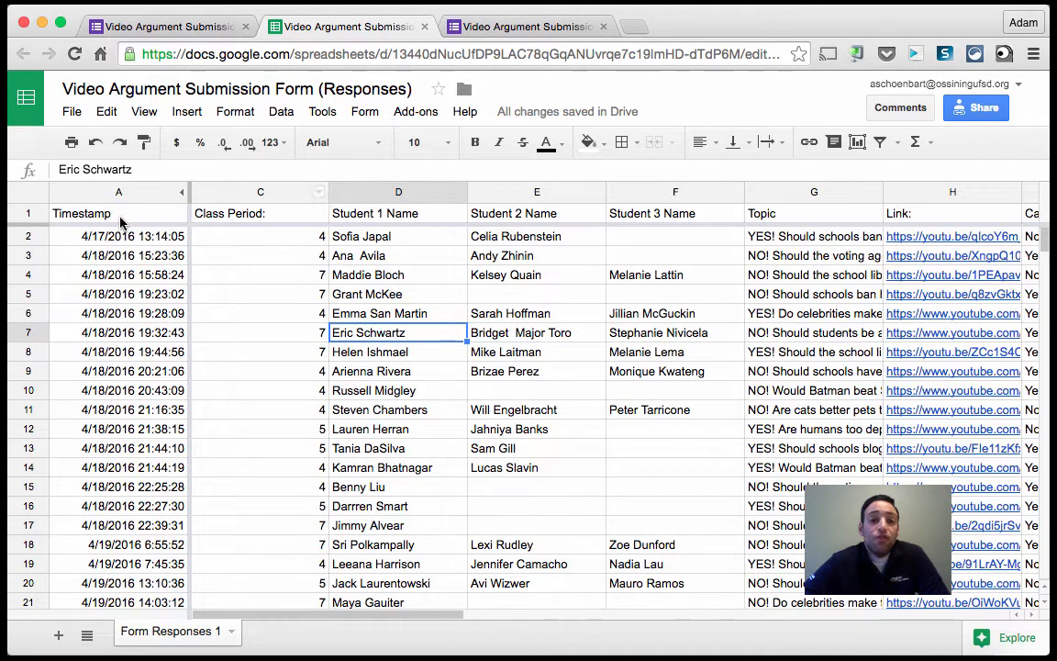
drag(40, 244, 42, 248)
click(260, 278)
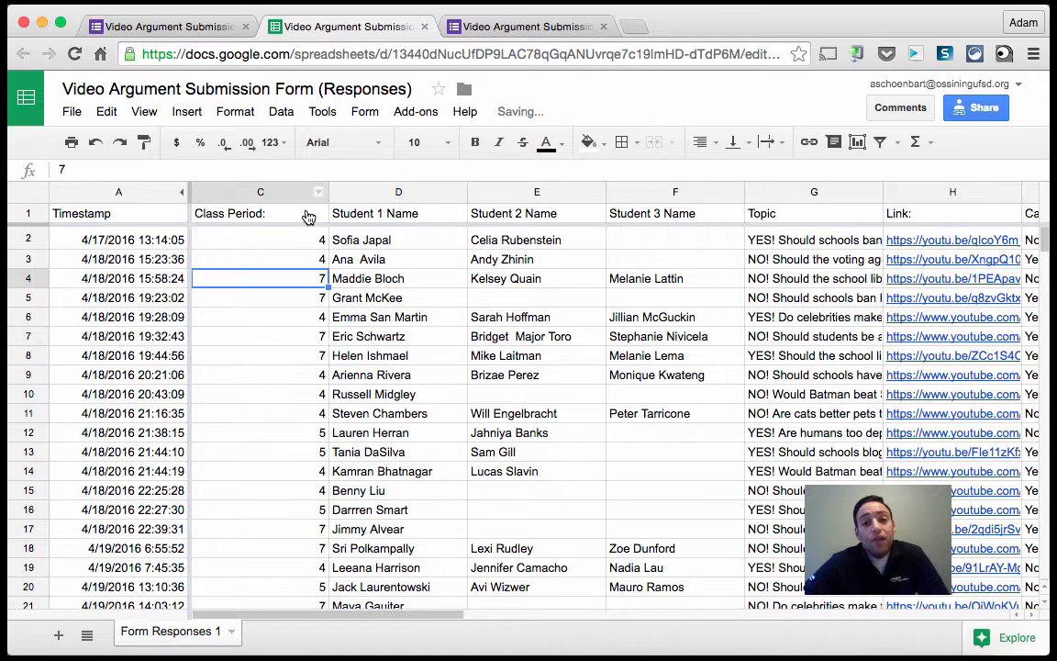
double_click(326, 191)
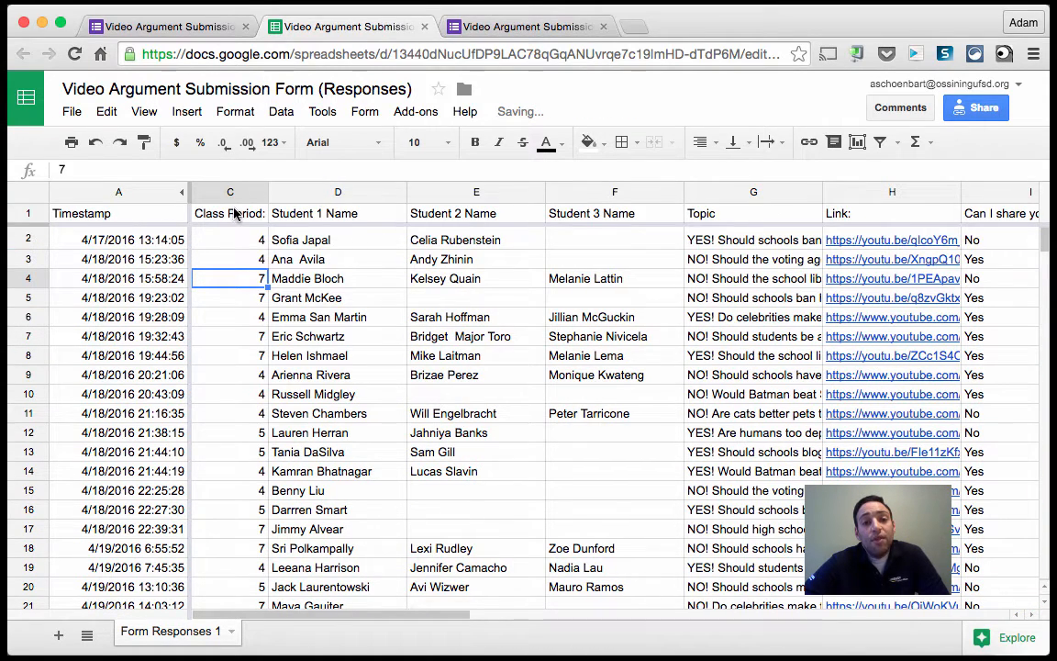
drag(404, 192, 405, 192)
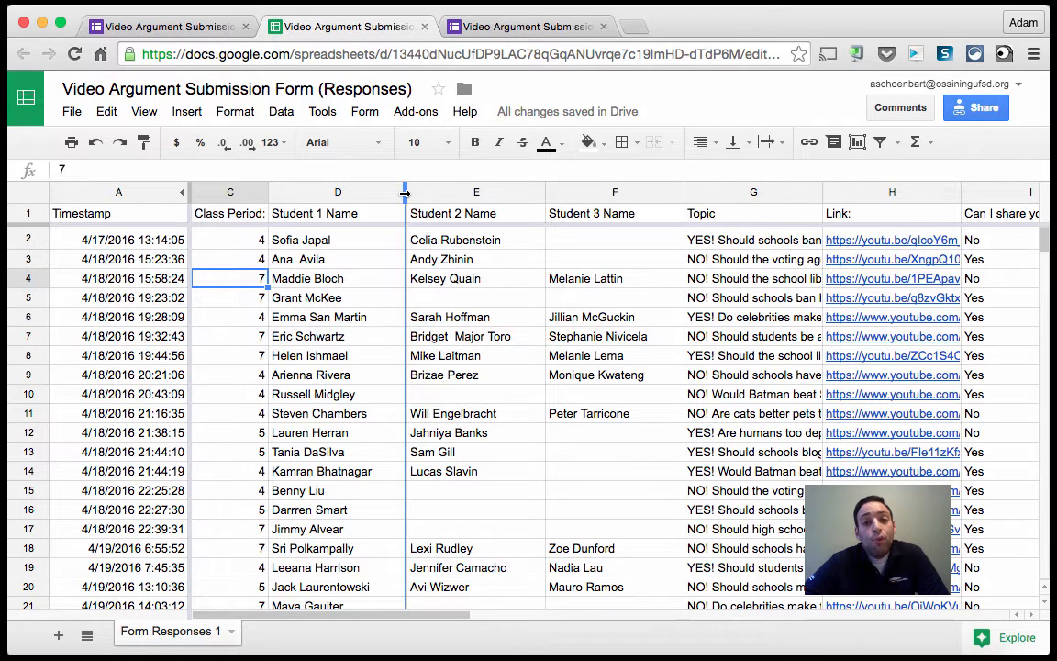
double_click(405, 191)
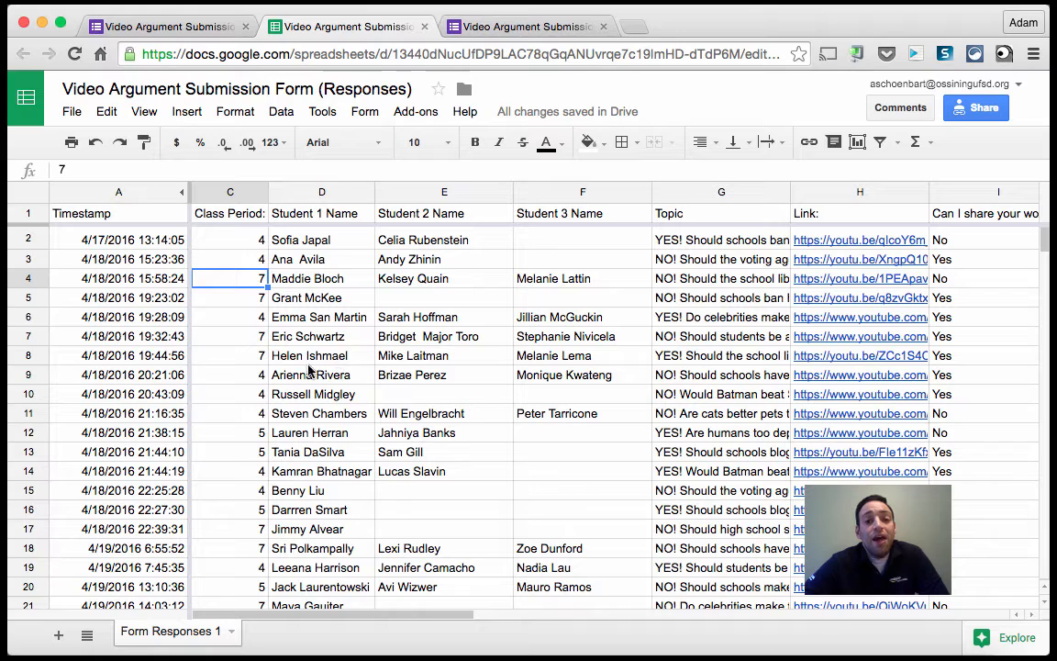
Select the Class Period through Student 3 Name columns and auto-fit their widths together.
click(313, 291)
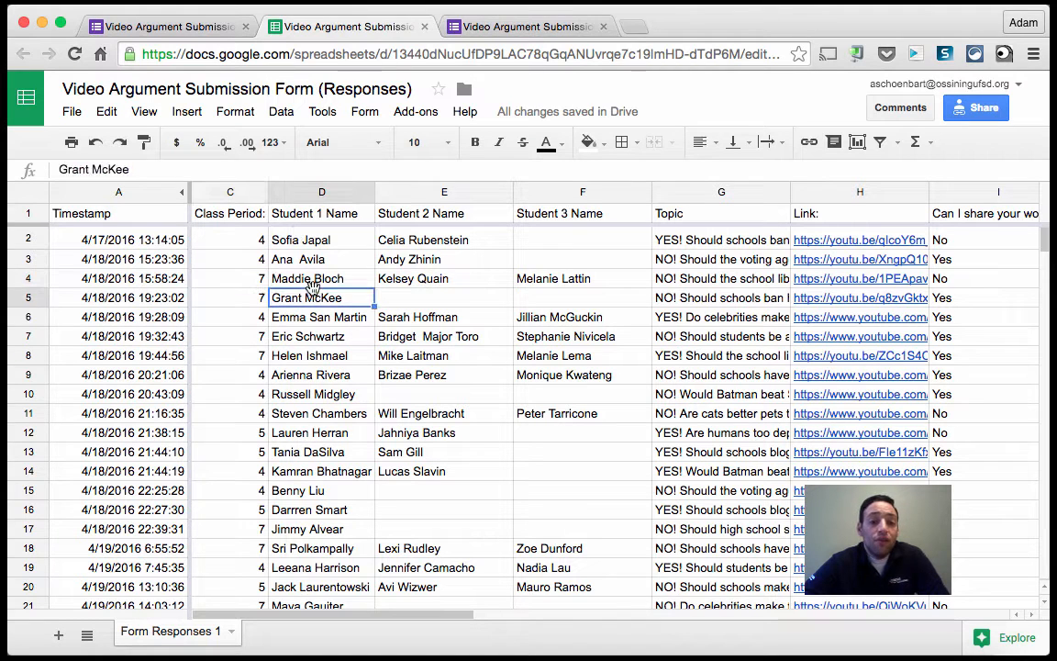
click(232, 194)
shift+click(547, 193)
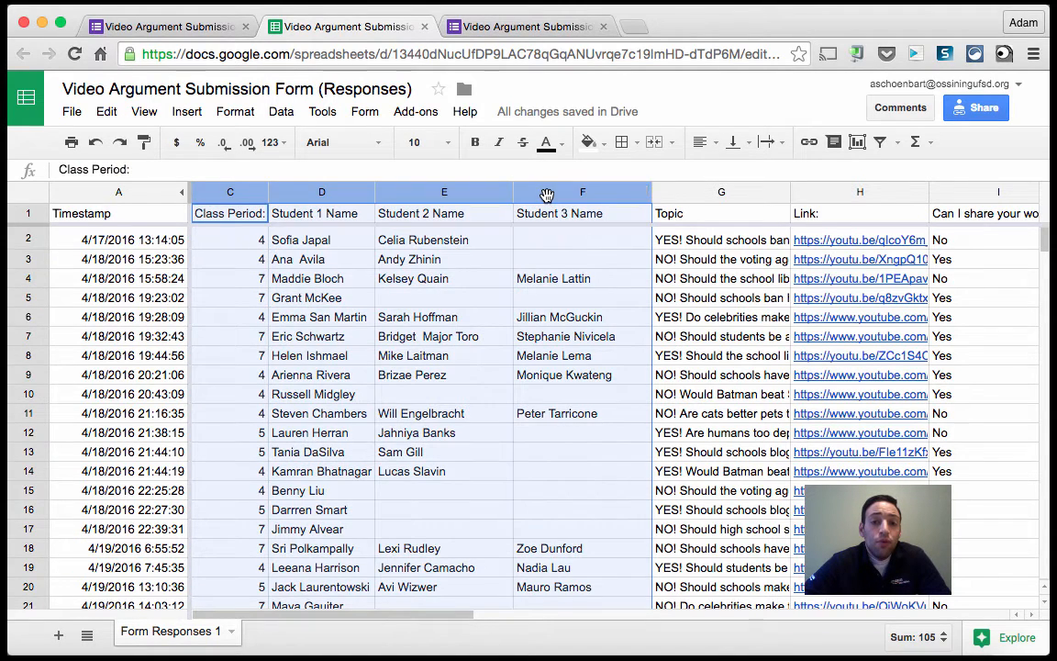
double_click(512, 190)
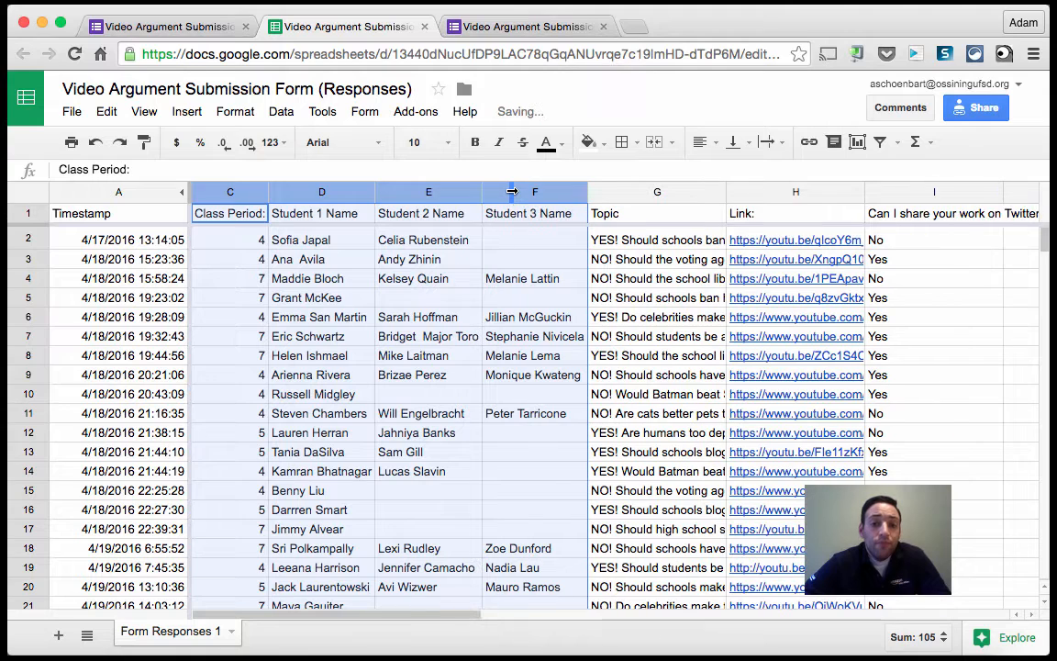
click(502, 278)
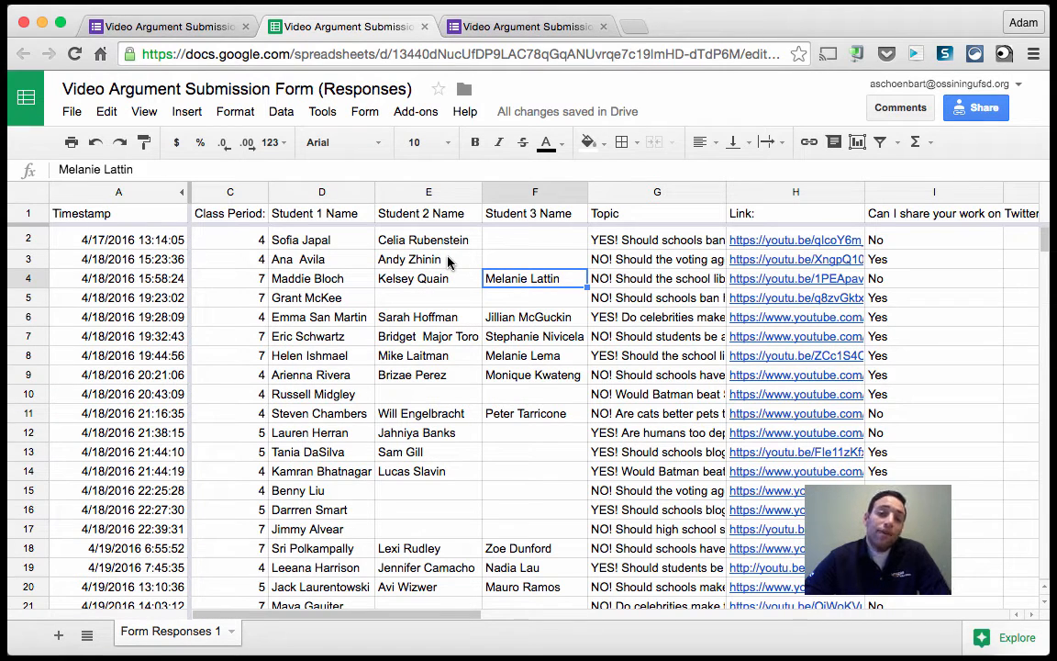
Auto-fit the Topic column's width so each full topic question shows.
click(657, 193)
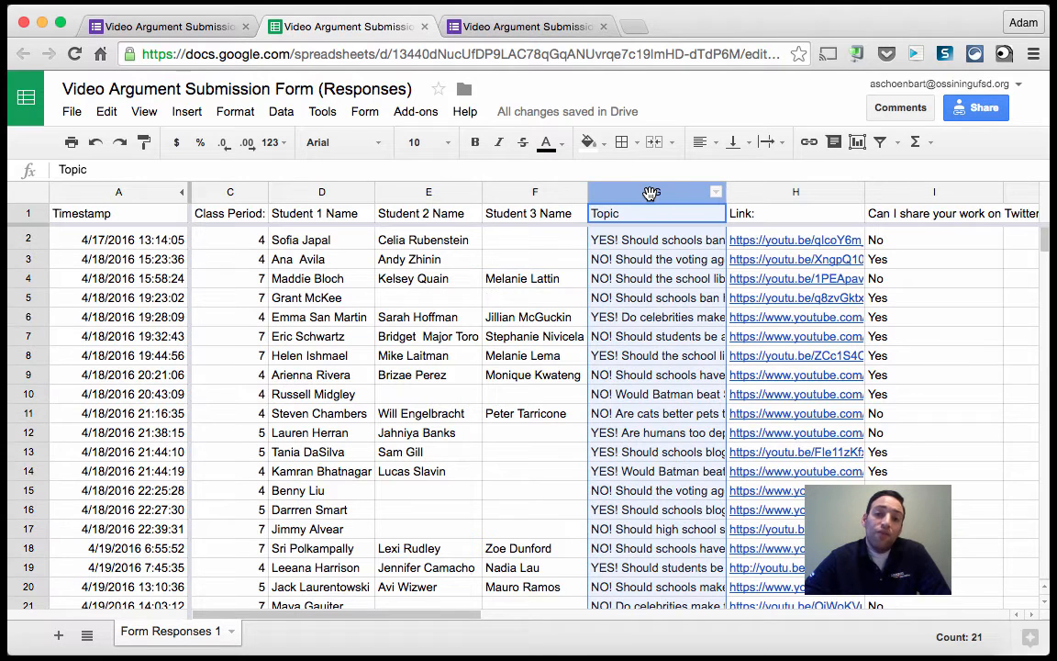
double_click(724, 194)
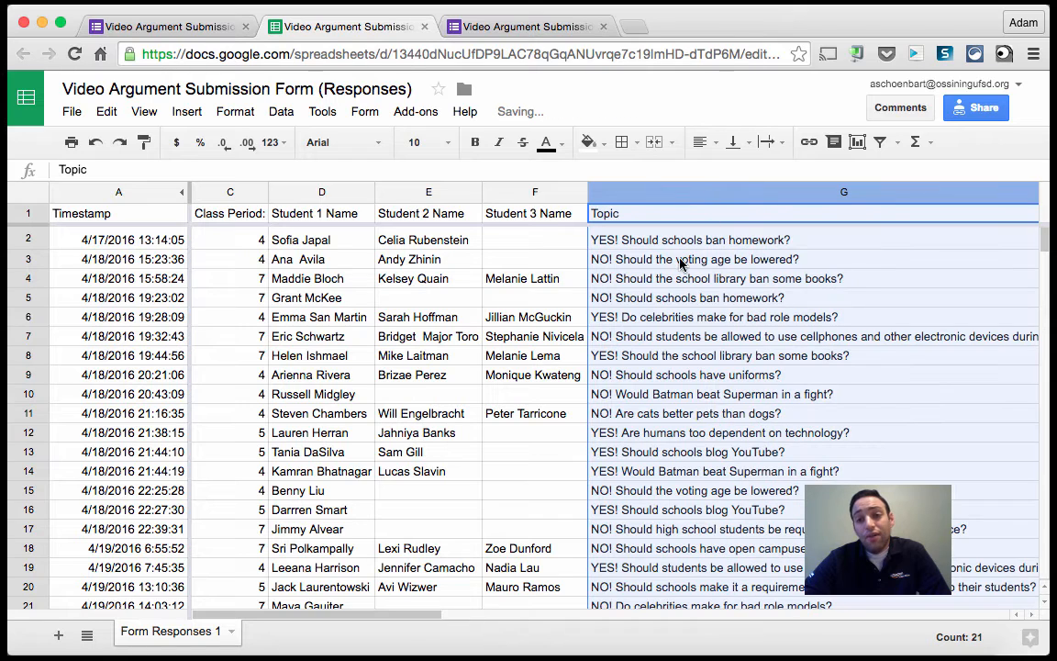
scroll(680, 257, right, 2)
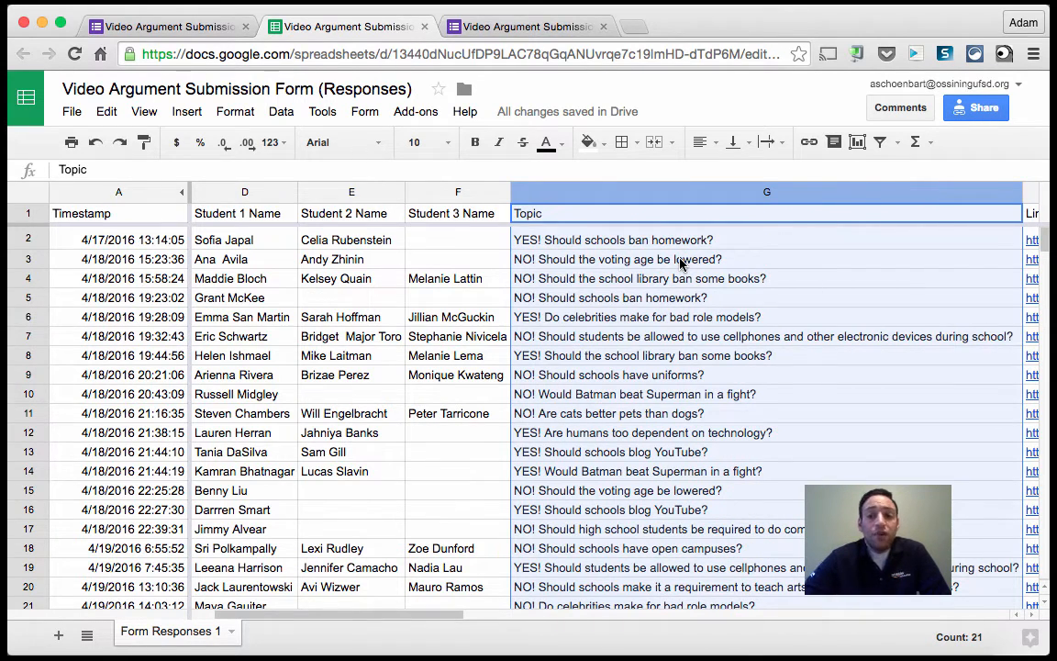
Set the Topic column to wrap its text and narrow the column to about half its width.
scroll(680, 262, right, 3)
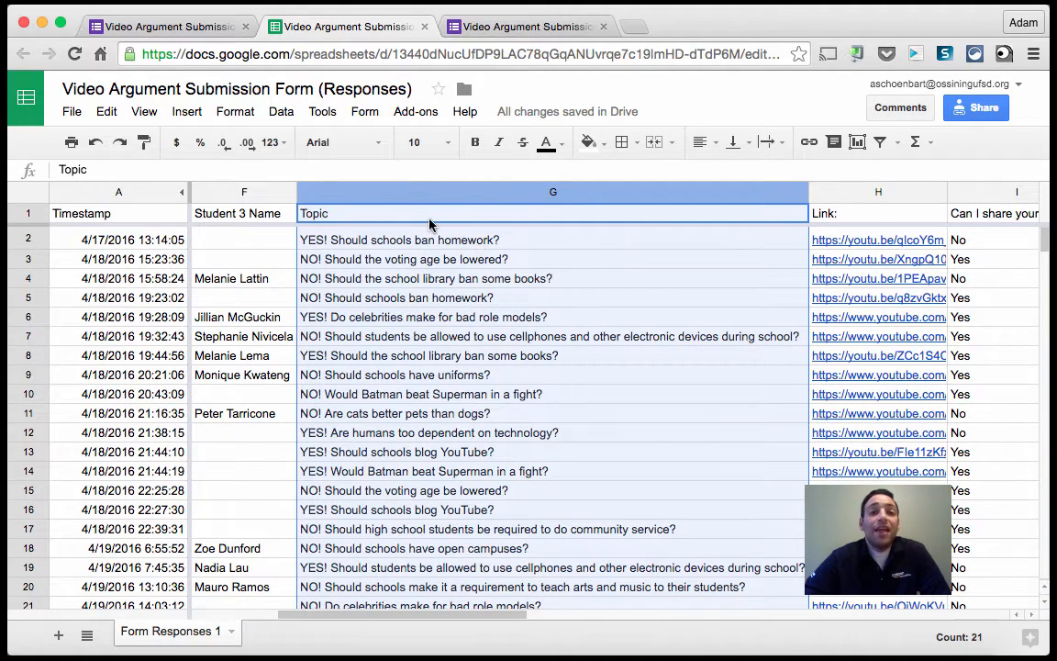
click(237, 117)
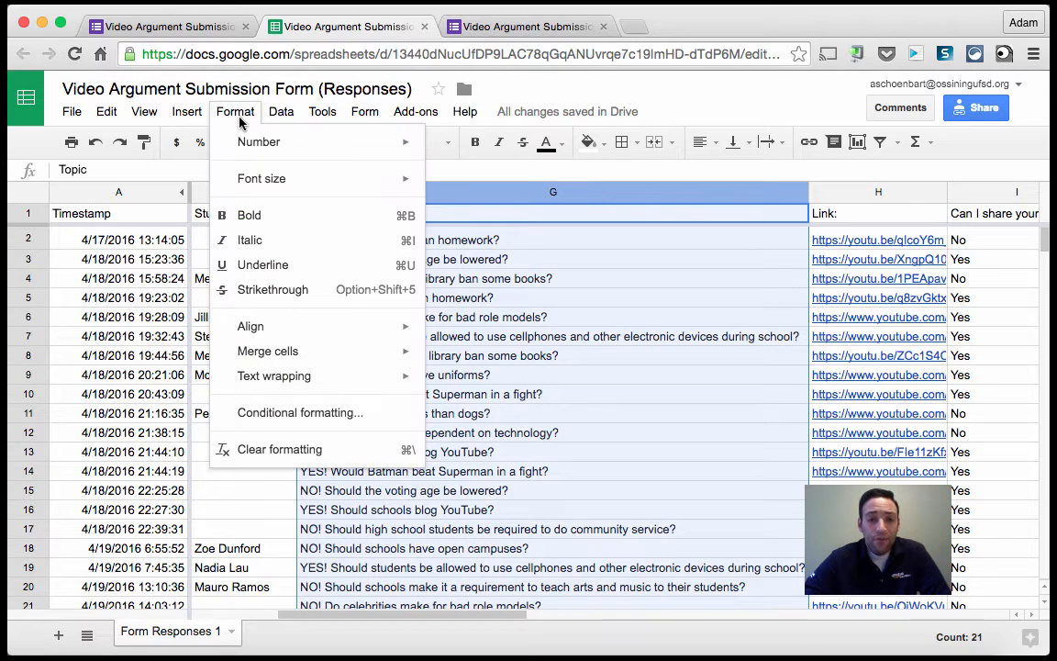
mouse_move(295, 387)
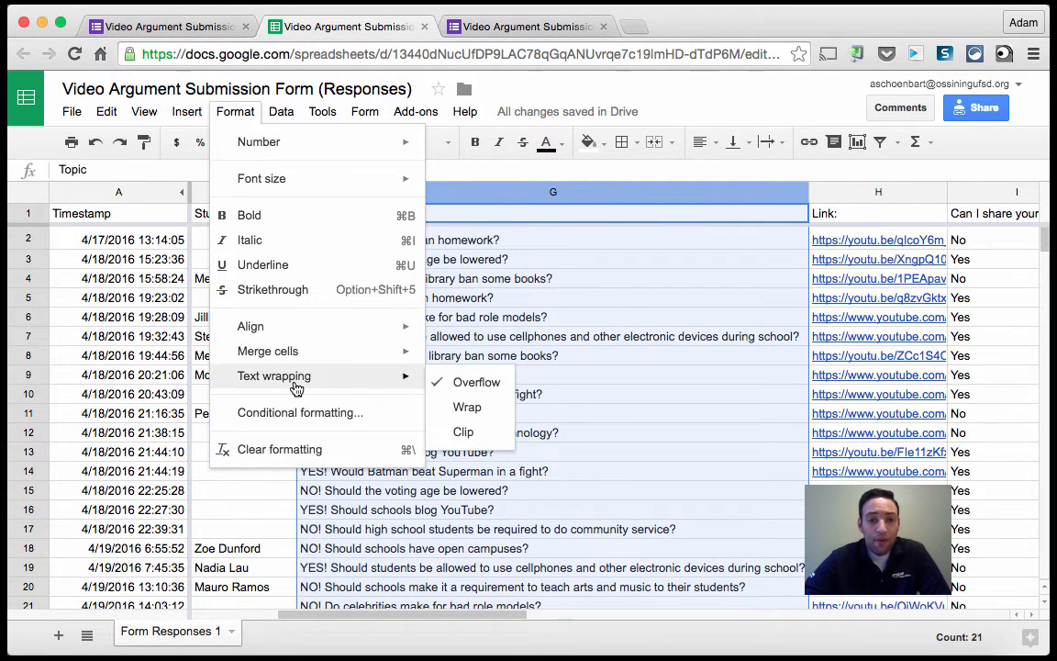
click(485, 414)
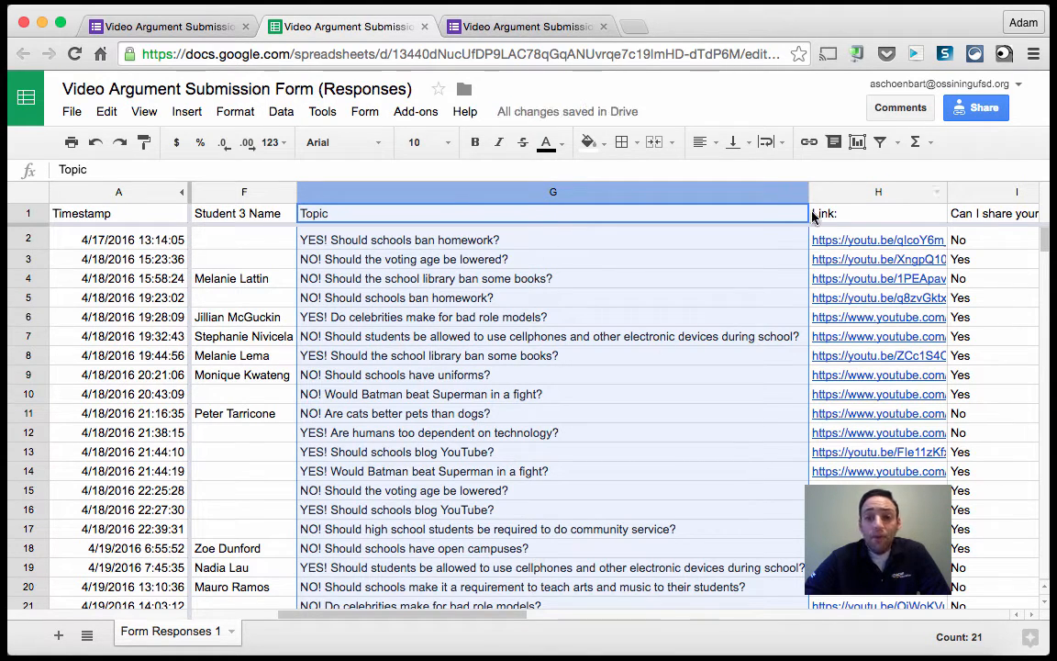
drag(807, 192, 568, 191)
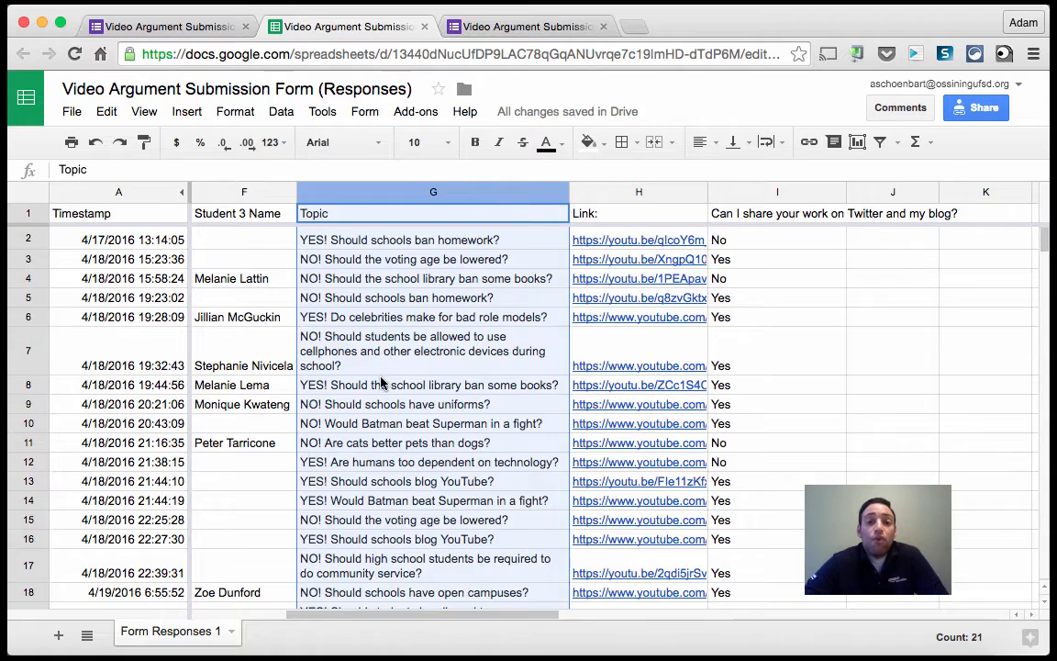
Set the Link column's text wrapping to Clip and narrow the column.
scroll(380, 376, down, 5)
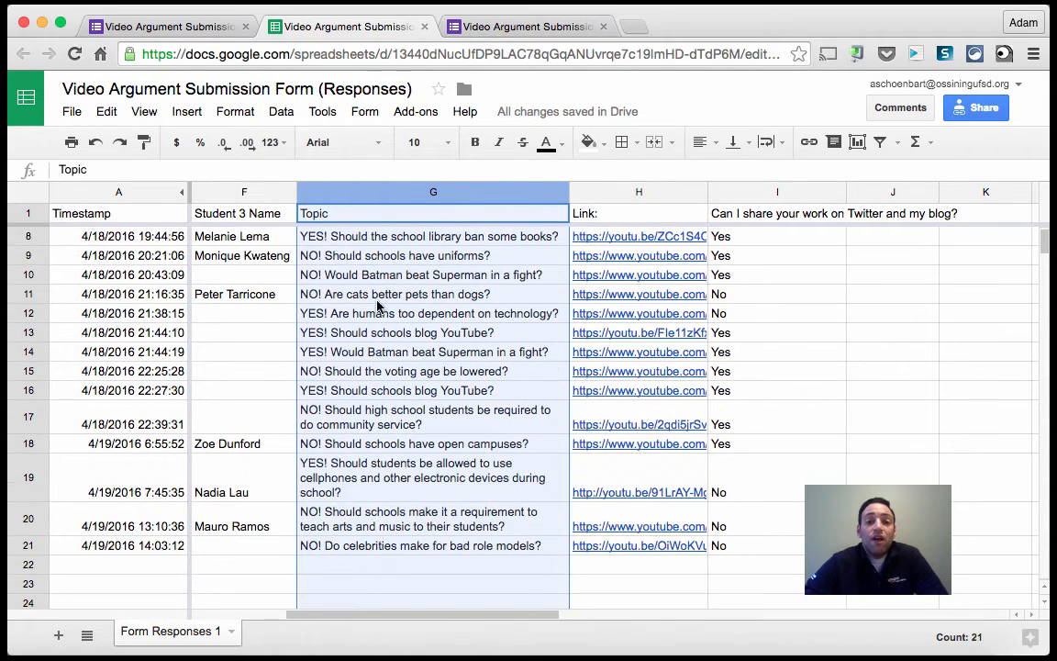
scroll(340, 236, up, 3)
scroll(339, 236, left, 3)
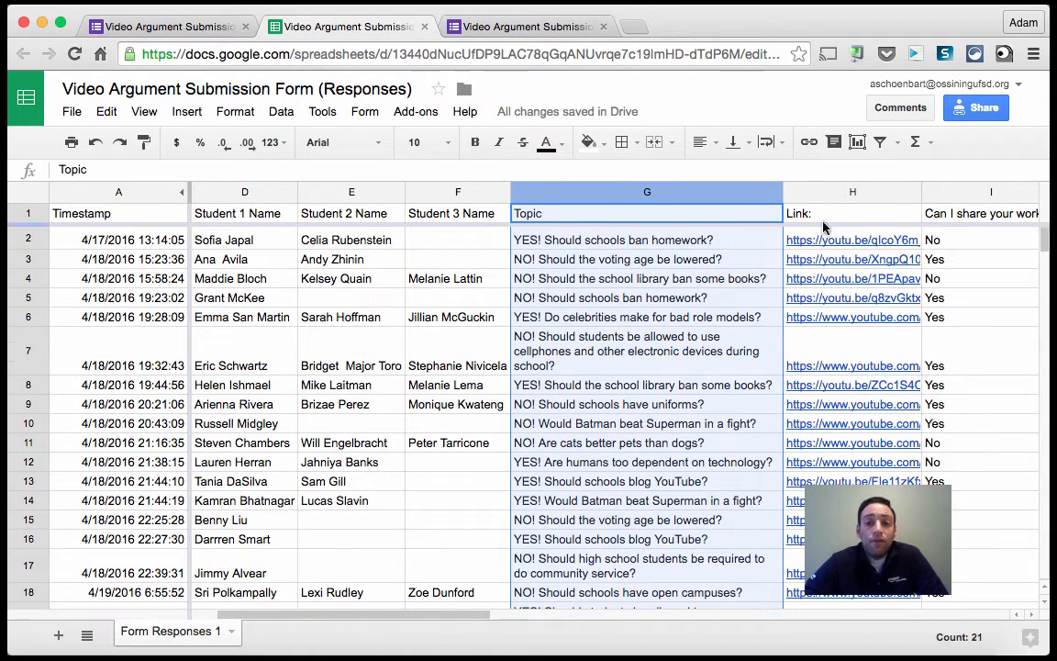
click(828, 194)
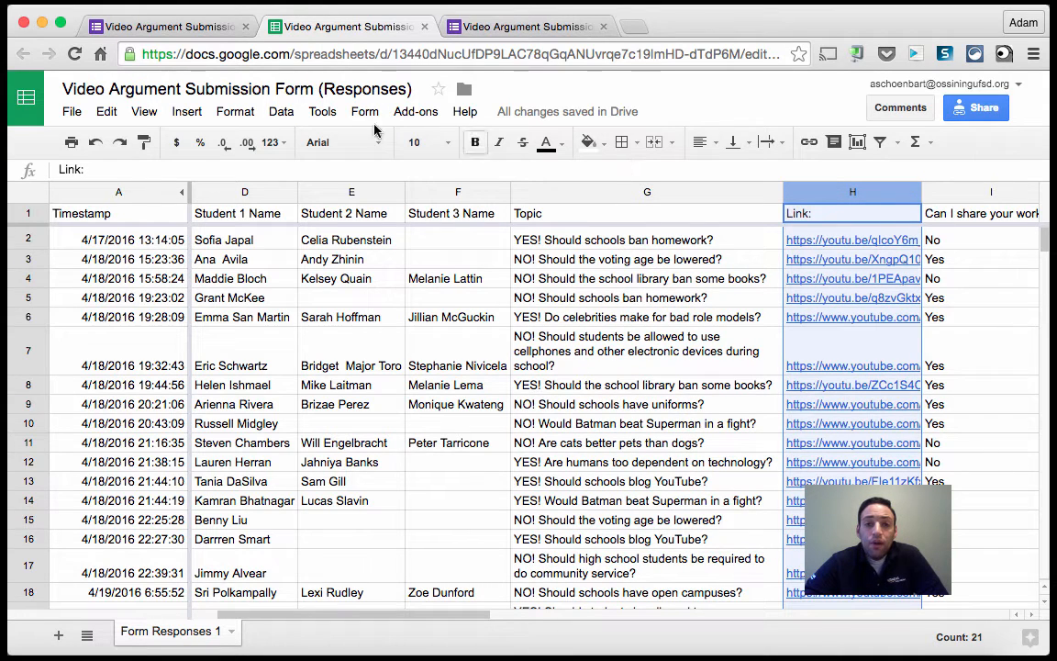
click(236, 112)
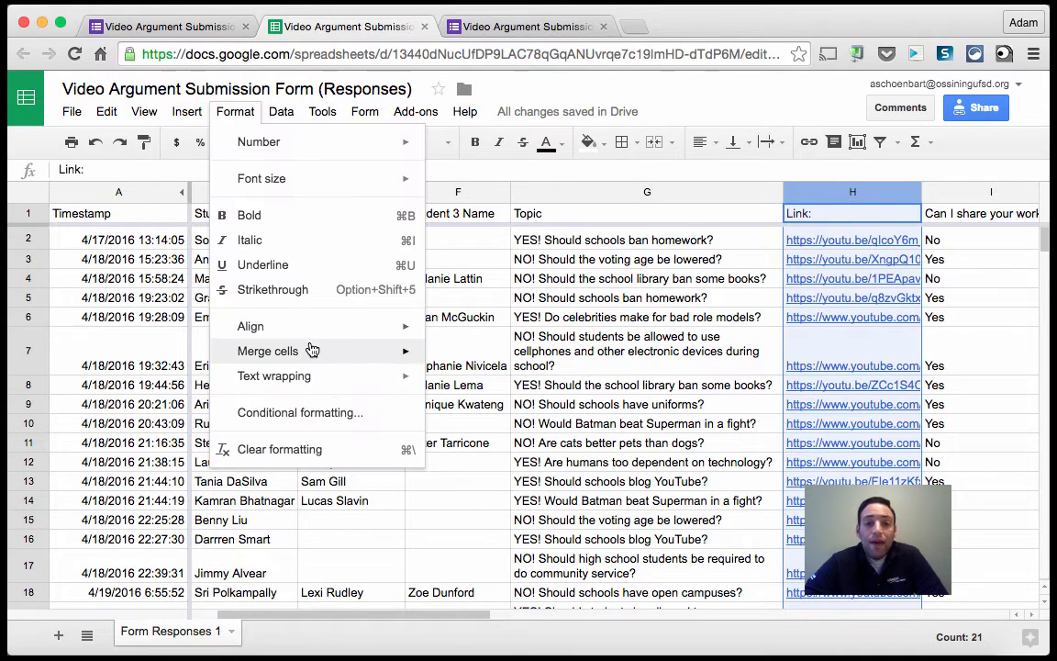
mouse_move(339, 376)
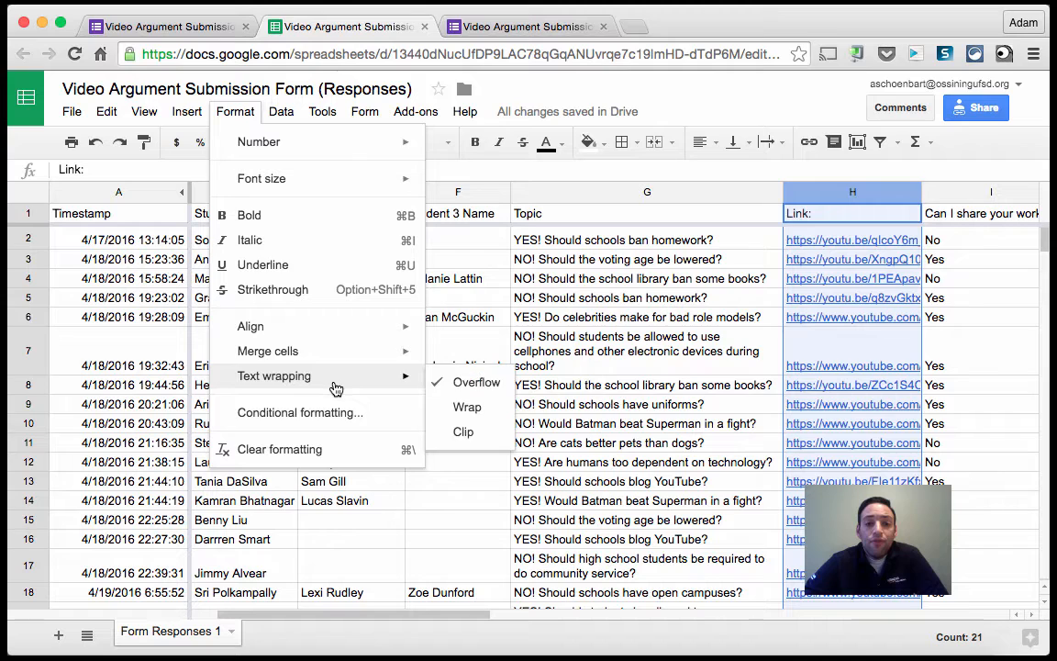
click(462, 436)
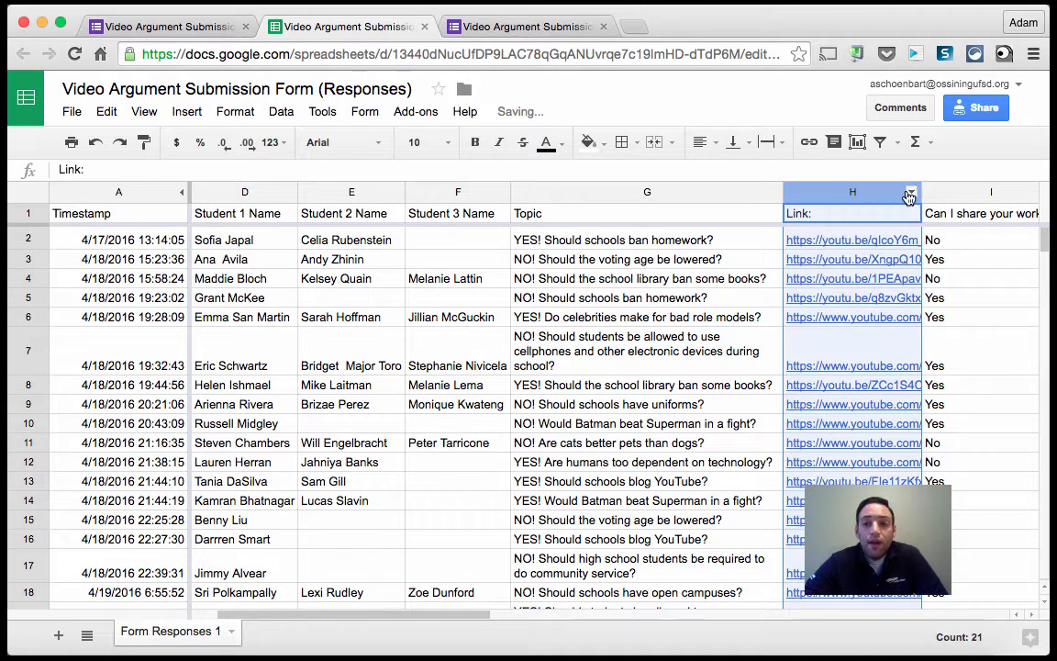
drag(922, 192, 856, 195)
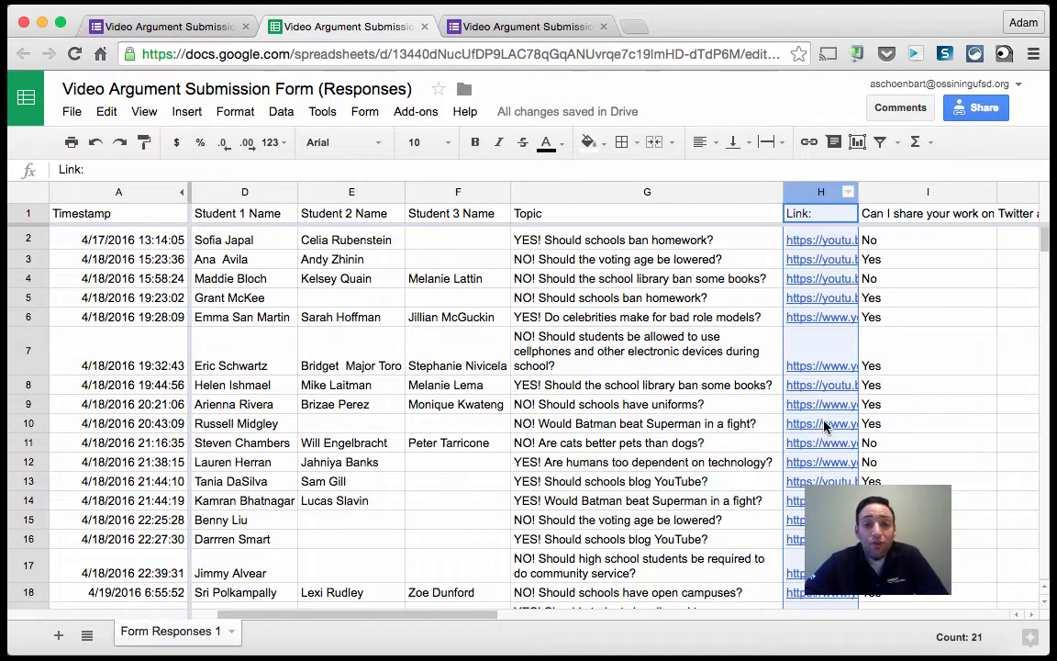
Select the header row, colour its text red and give it a black fill.
click(825, 357)
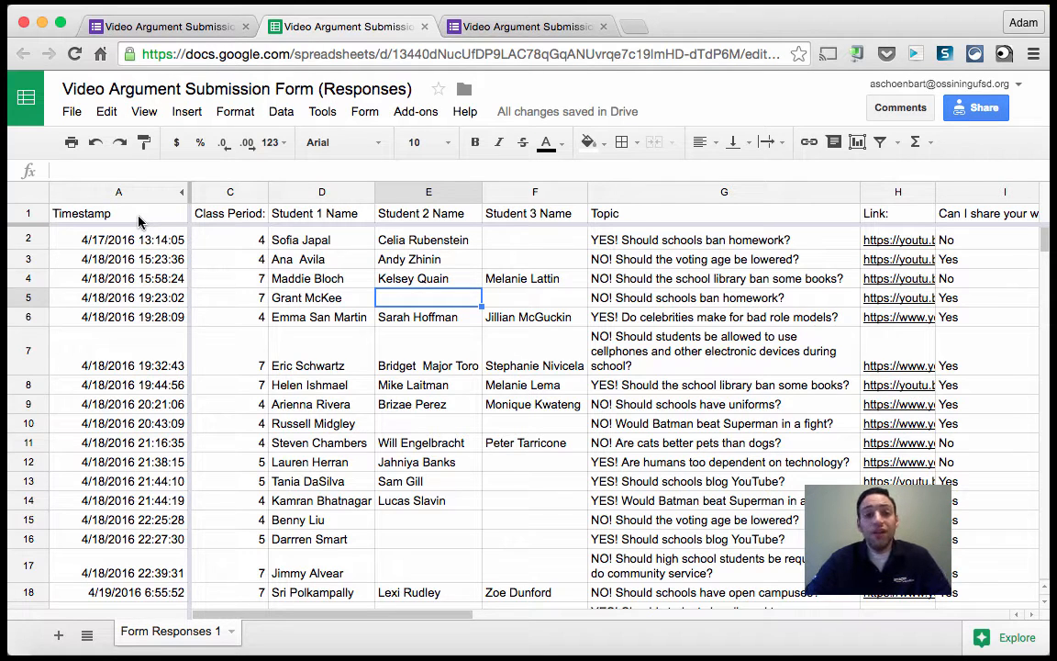
drag(140, 221, 596, 221)
click(595, 313)
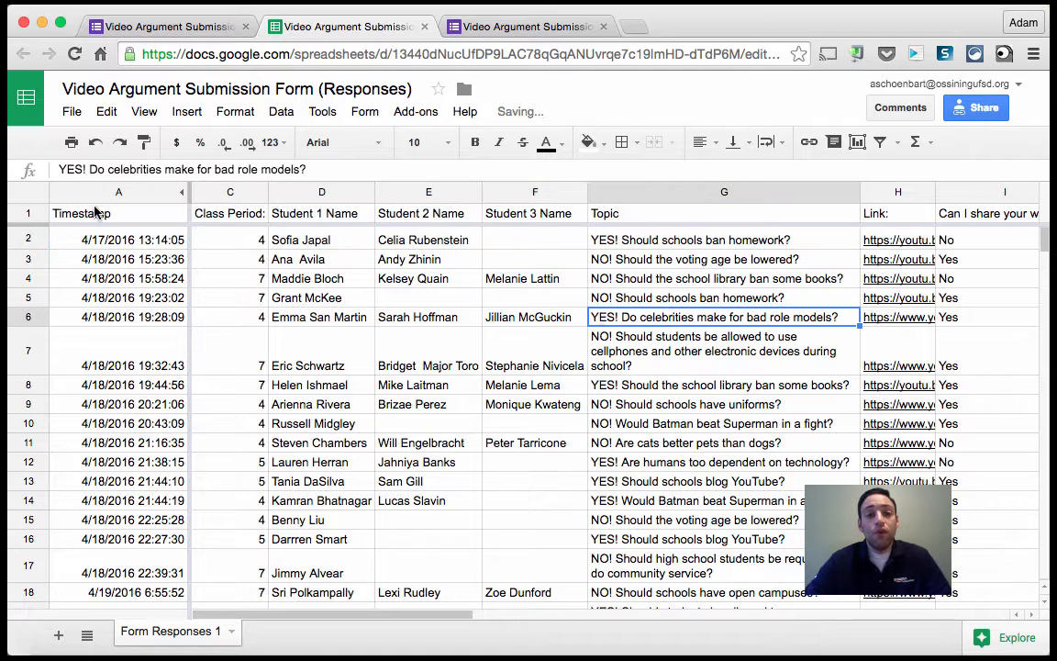
click(26, 213)
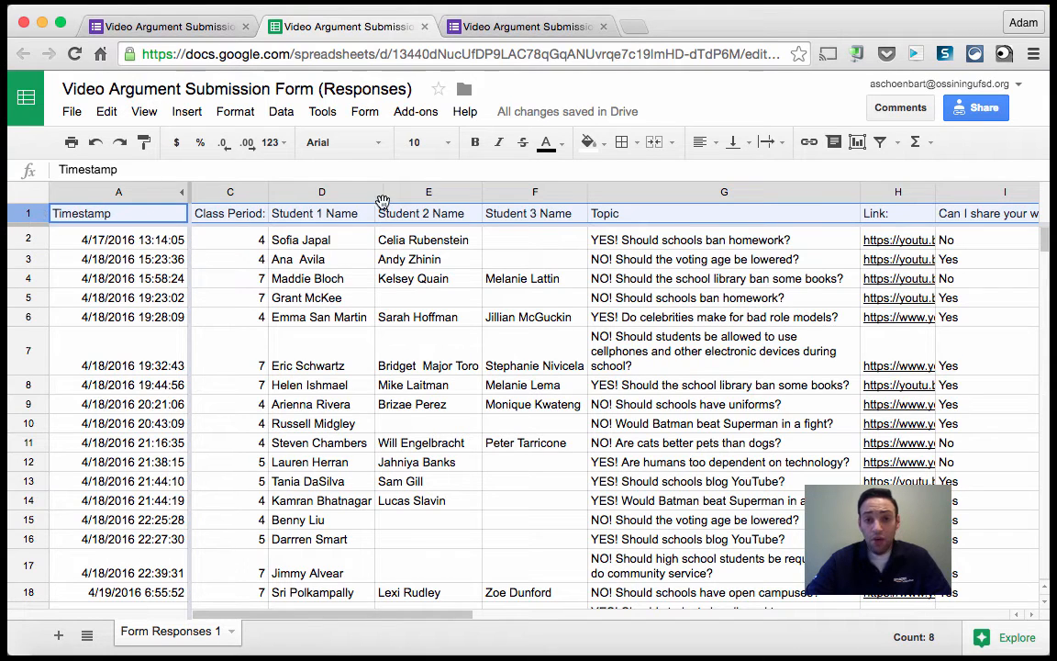
click(546, 144)
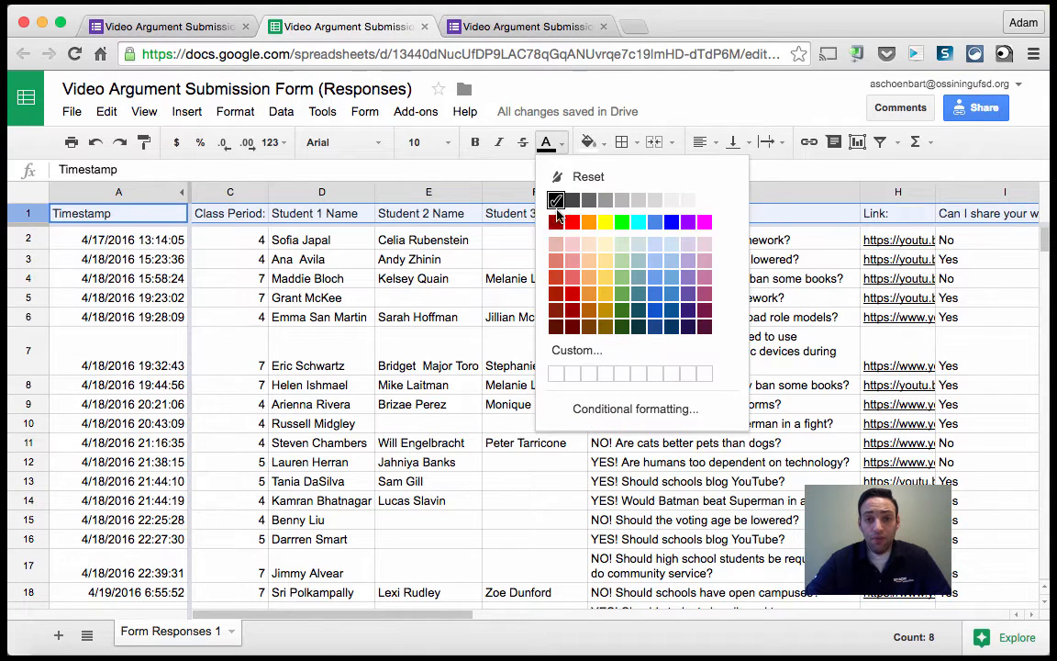
click(573, 223)
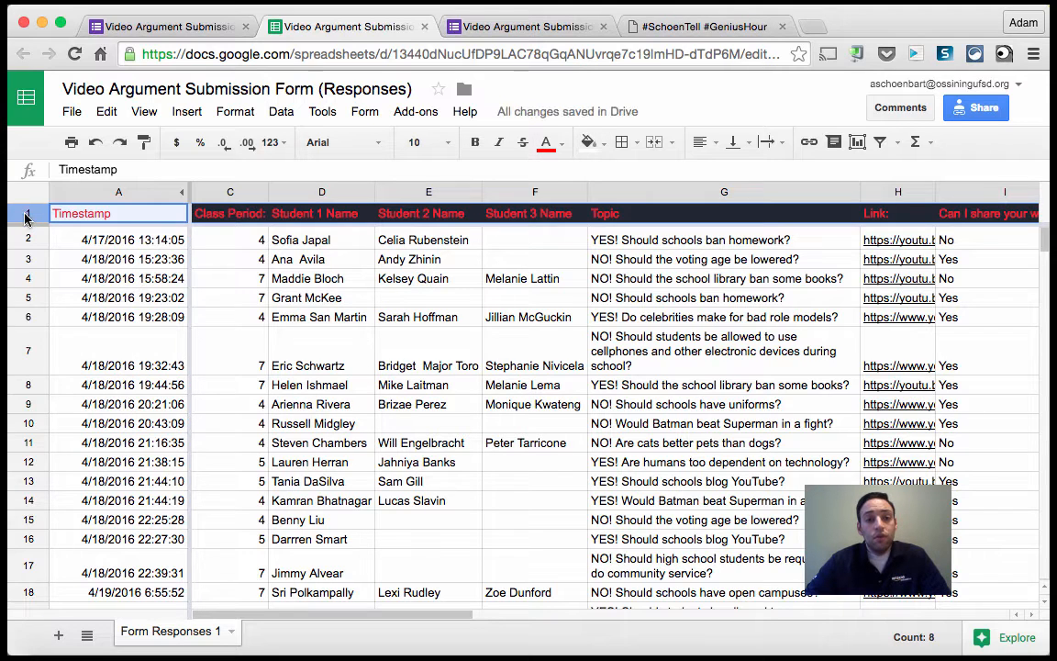
click(591, 143)
click(598, 202)
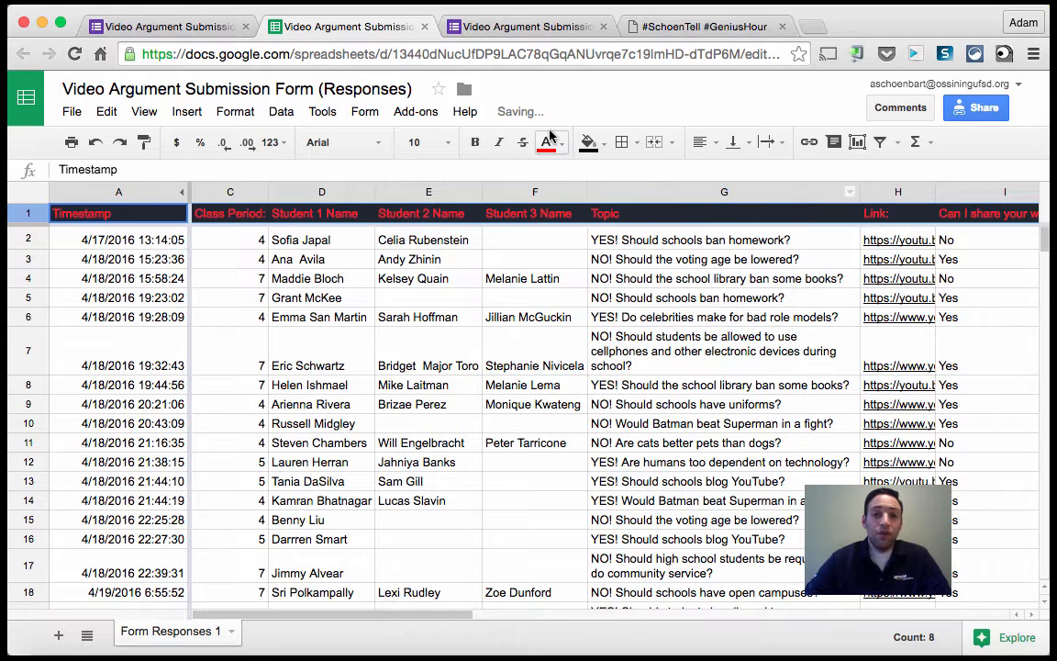
Change the header row's text colour to white and make it bold.
click(548, 143)
click(707, 202)
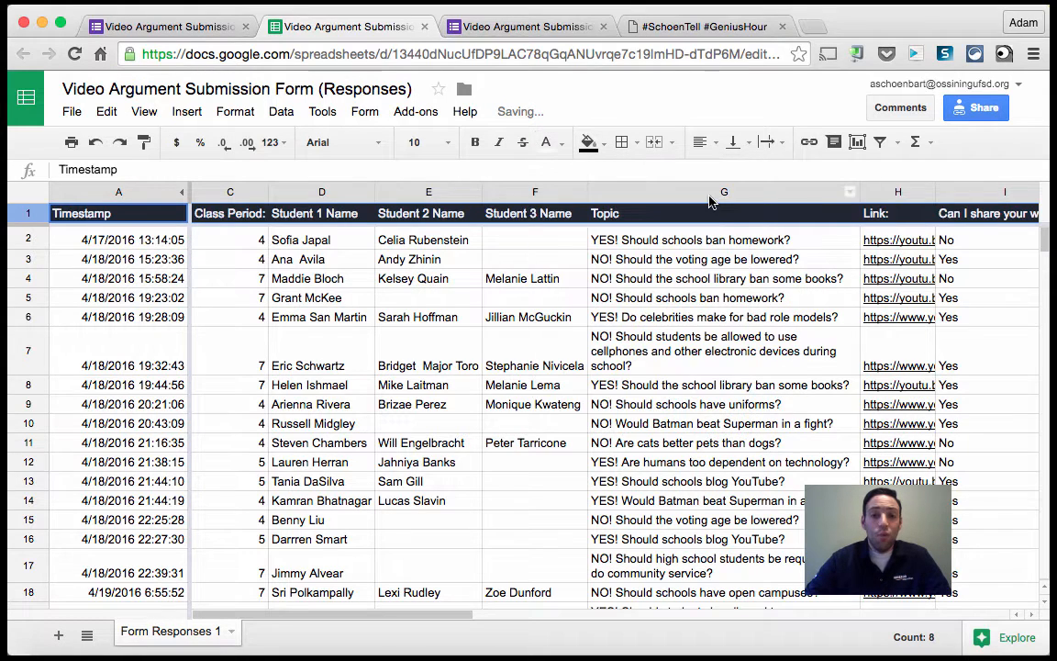
click(477, 144)
Set the header row's font size to 14.
click(425, 140)
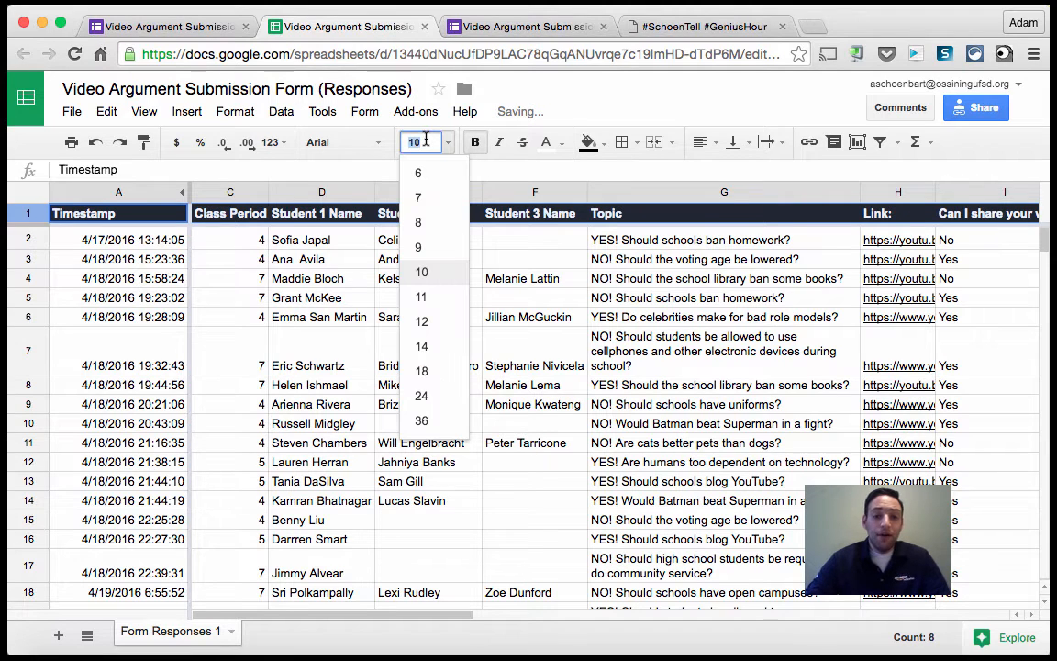
text(14)
key(Return)
Auto-fit the Student 1 Name column's width to its contents.
click(388, 286)
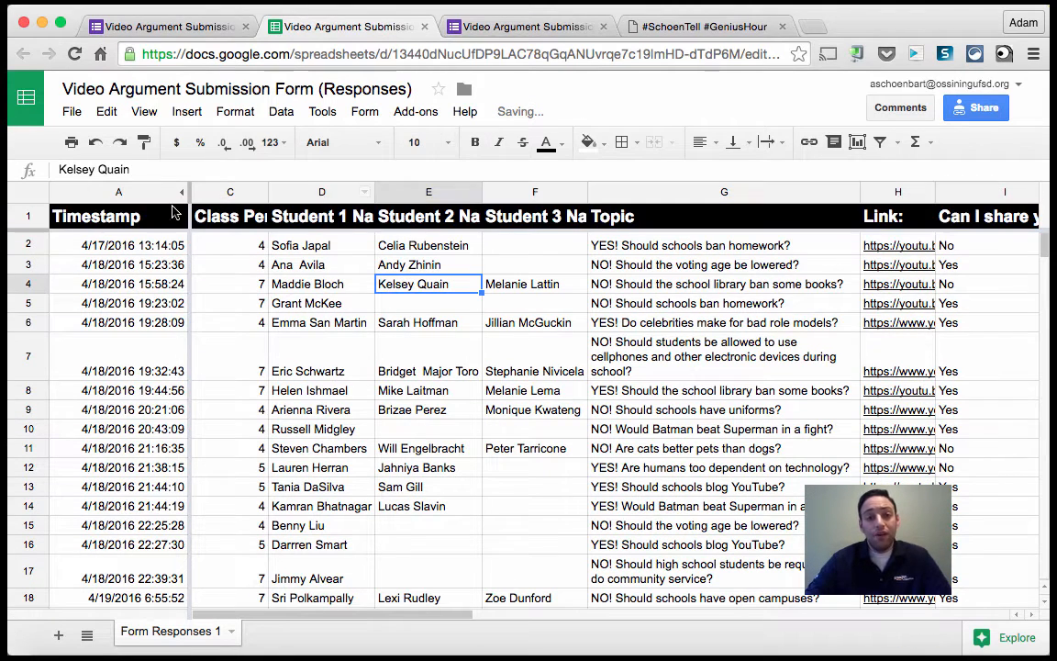
double_click(374, 190)
click(475, 302)
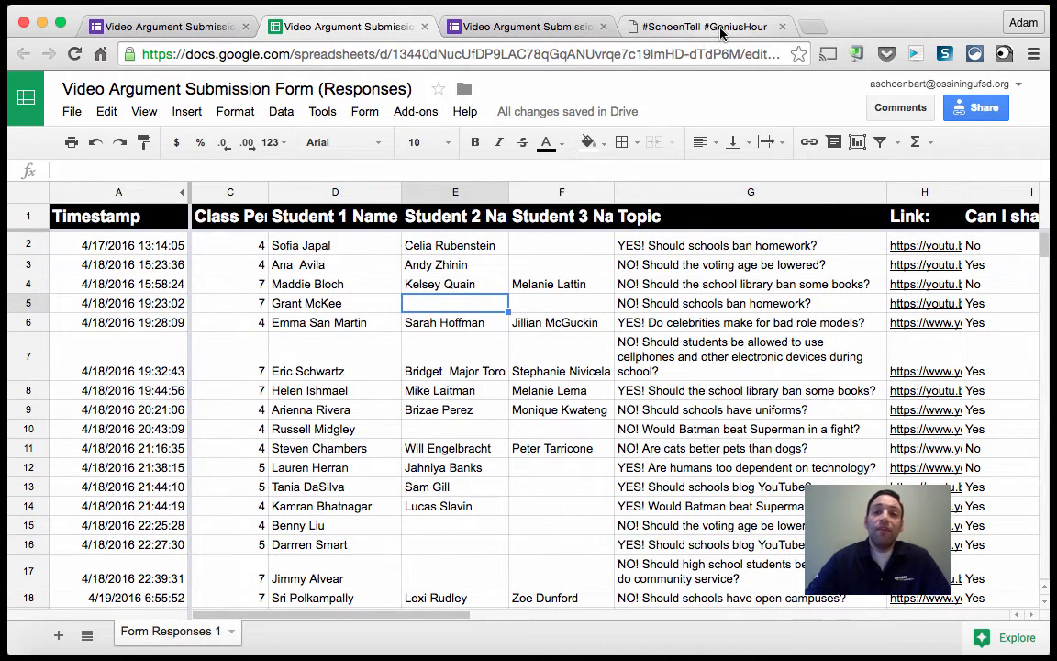
Switch to the Genius Hour blog page, scroll through its blog log table, and return to the spreadsheet.
click(650, 28)
scroll(92, 307, down, 10)
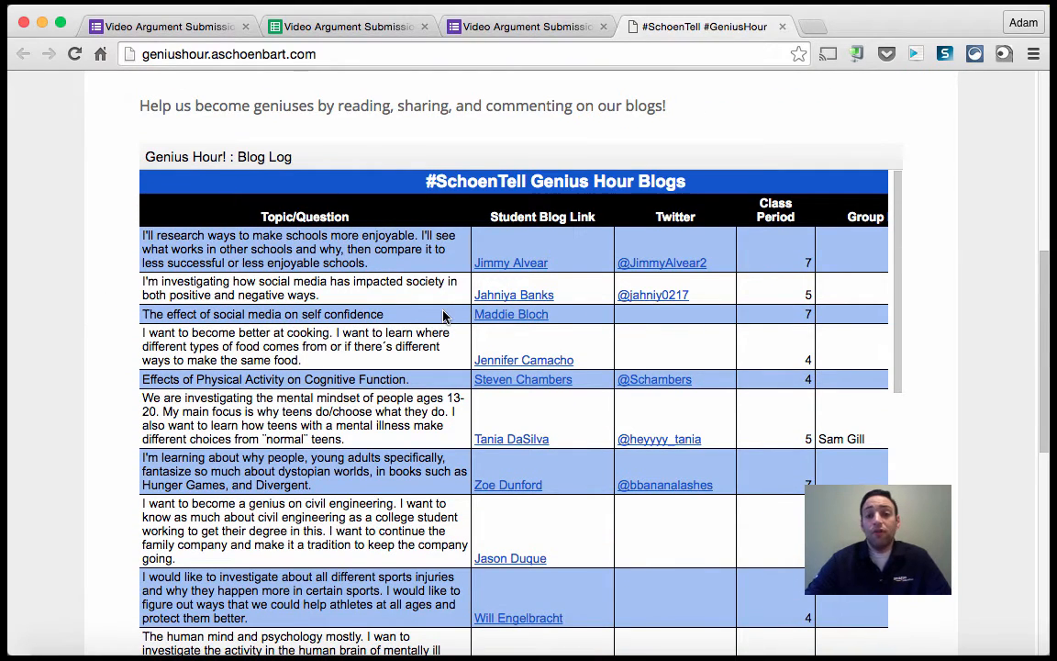
scroll(401, 220, down, 1)
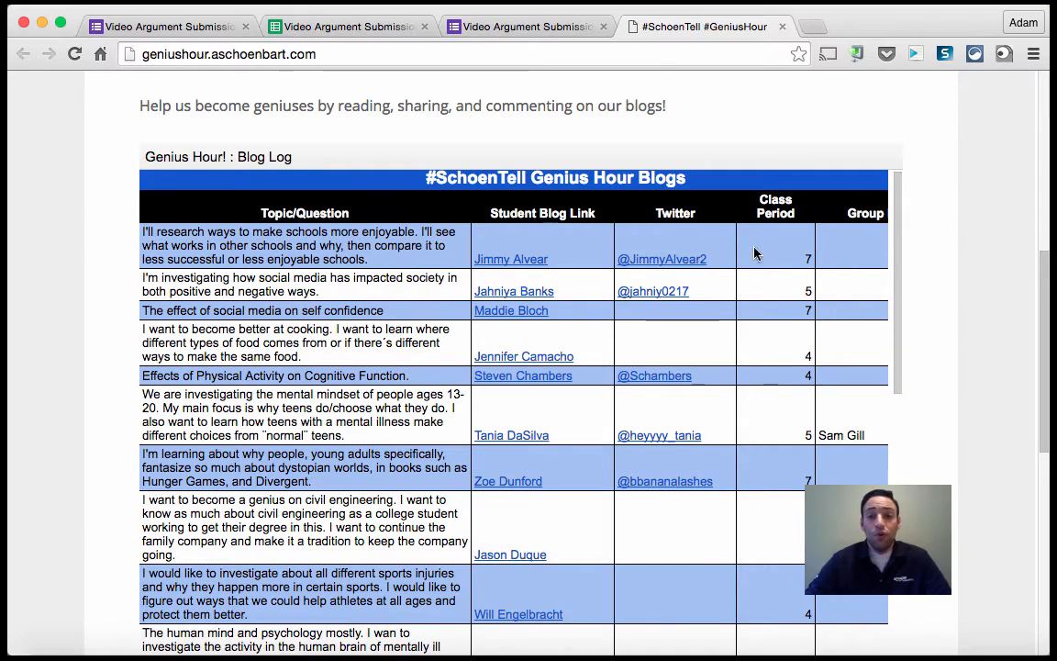
scroll(671, 334, down, 4)
scroll(671, 334, down, 10)
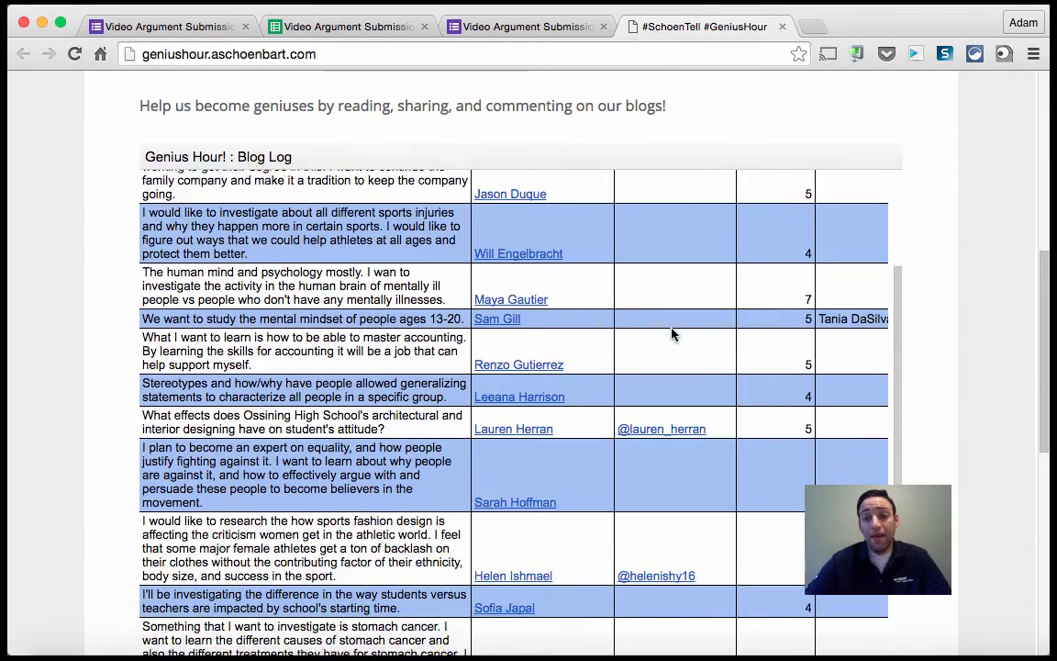
scroll(672, 335, down, 10)
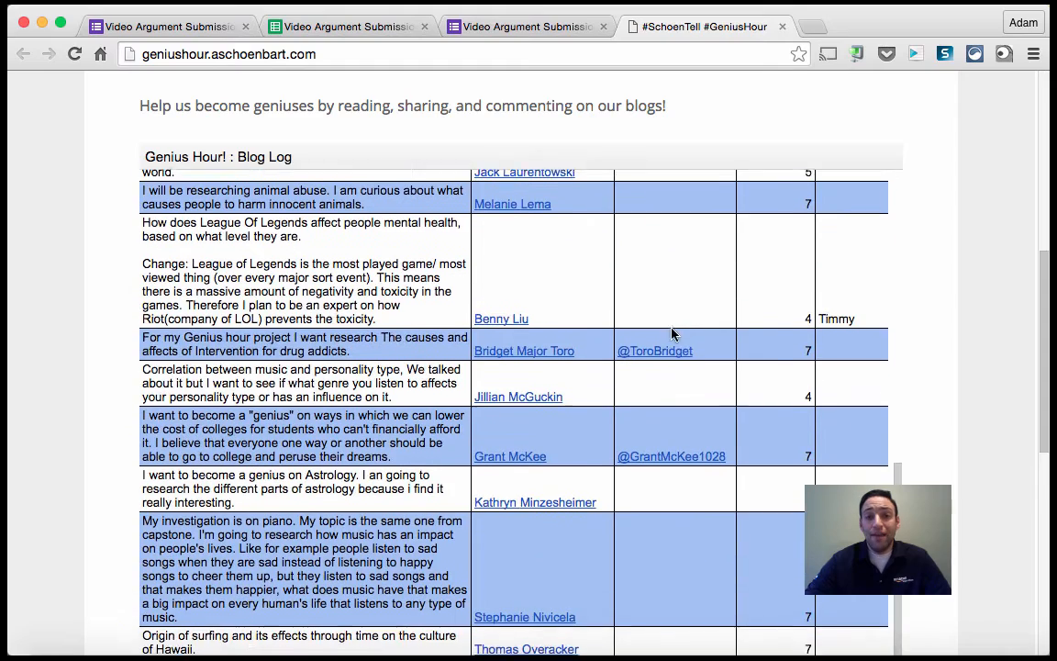
click(368, 33)
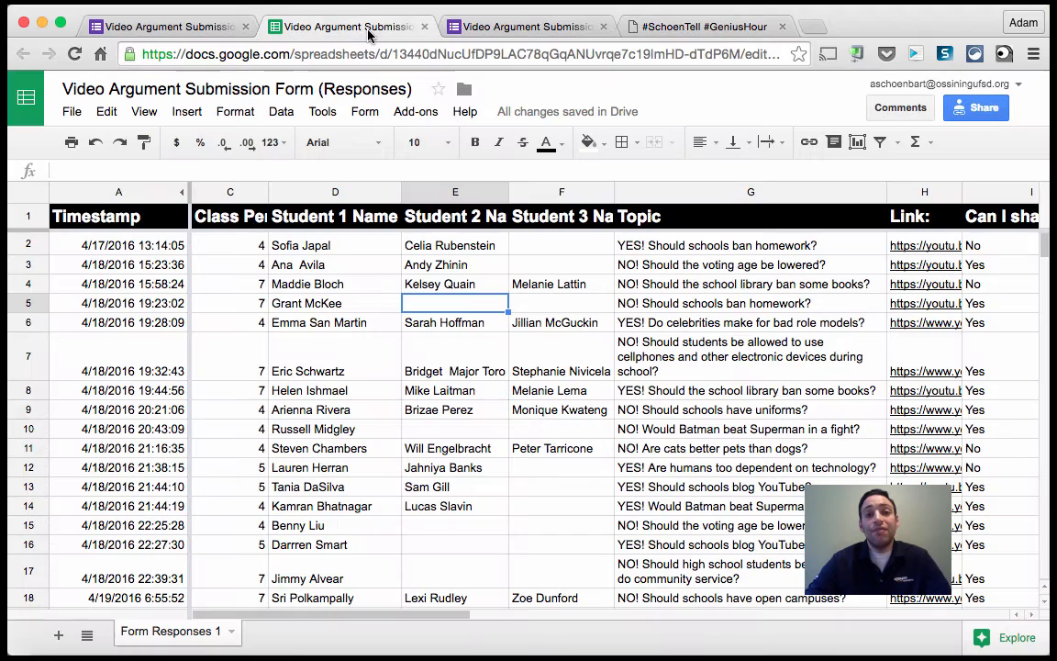
click(265, 374)
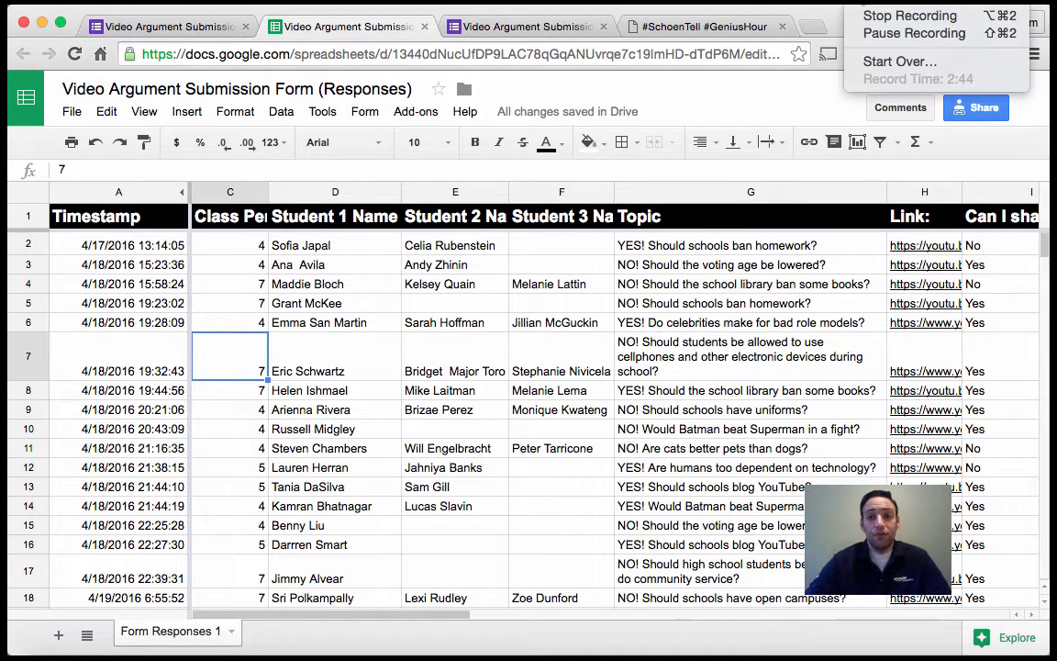
click(807, 14)
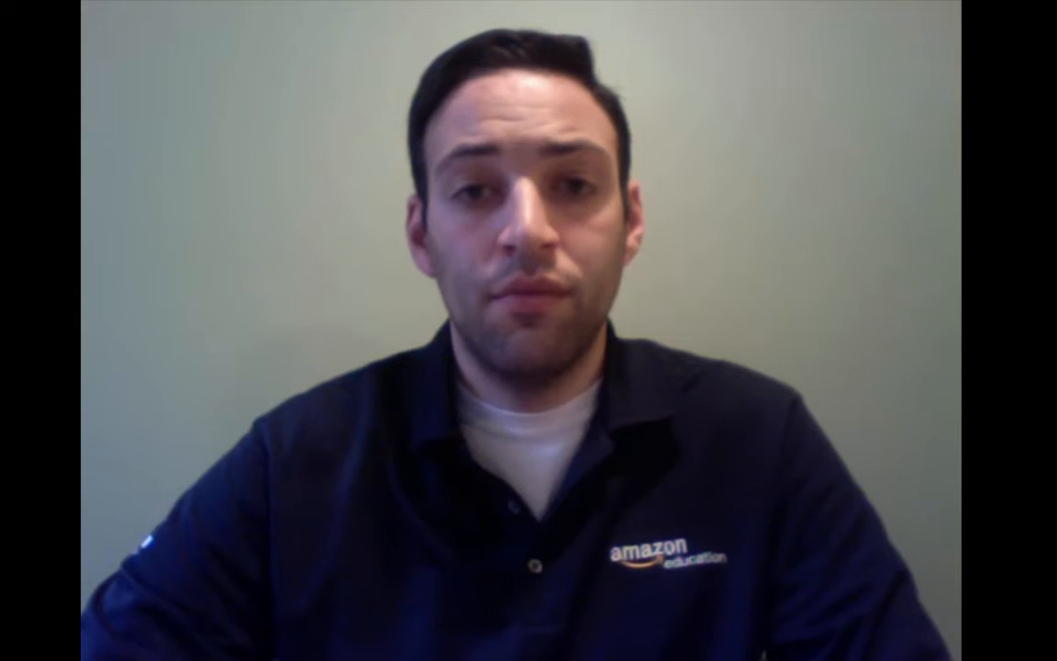